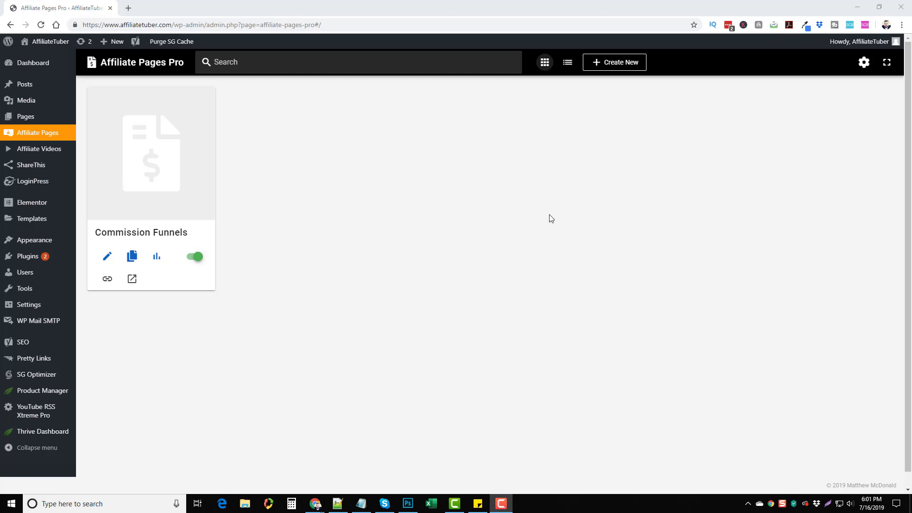
# - Open the Affiliate Videos library with its ten video cards
pyautogui.click(41, 149)
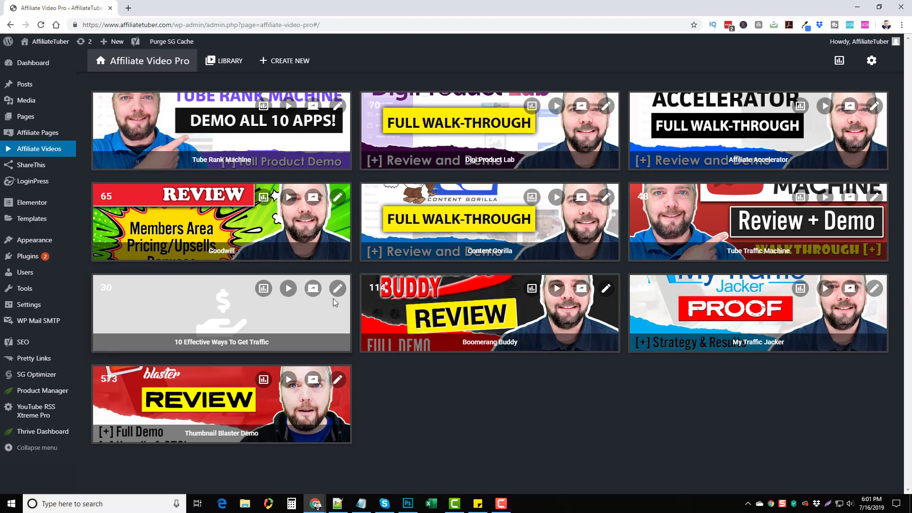
# - Go back to the Affiliate Pages dashboard that lists the single Commission Funnels page
pyautogui.click(56, 135)
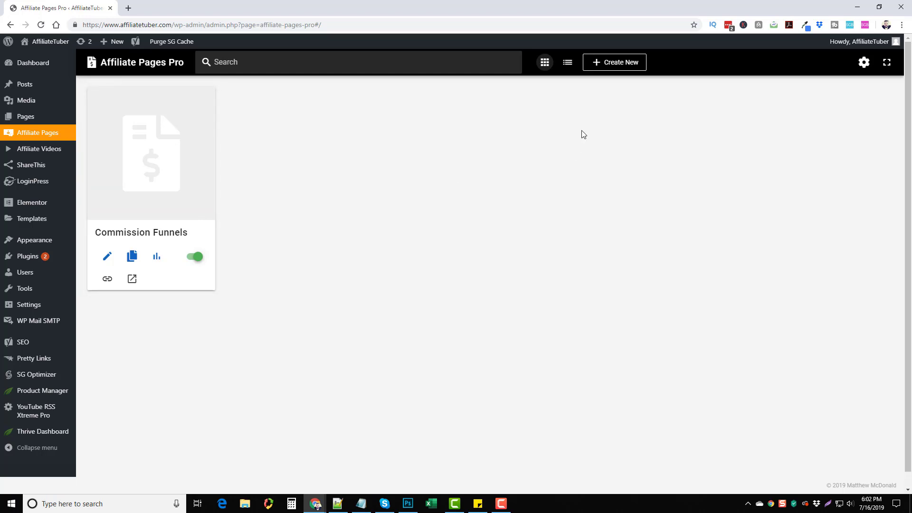
# - Dismiss the Create New page form and open the Commission Funnels page editor instead
pyautogui.click(611, 69)
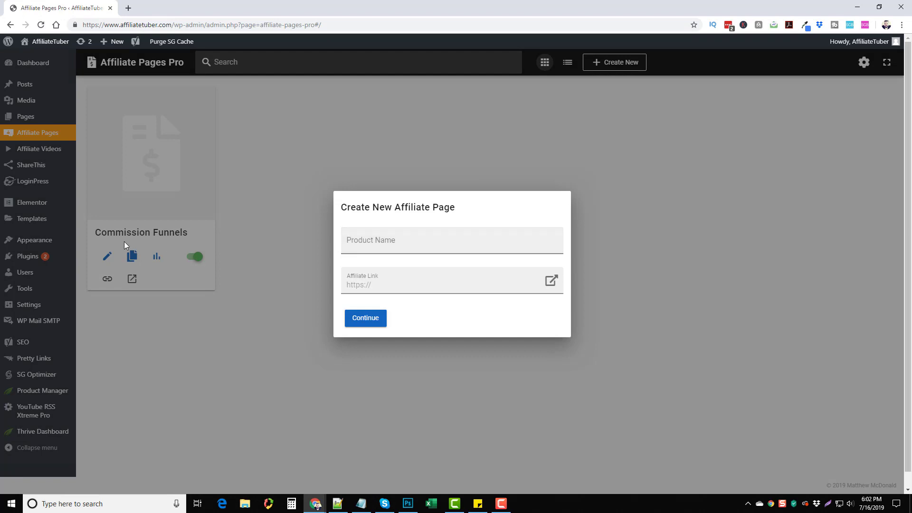
pyautogui.click(348, 284)
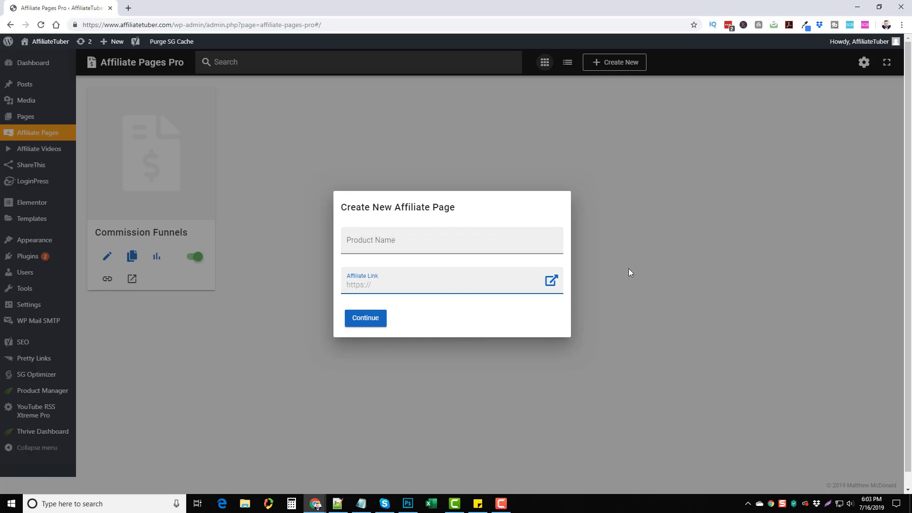
pyautogui.click(661, 256)
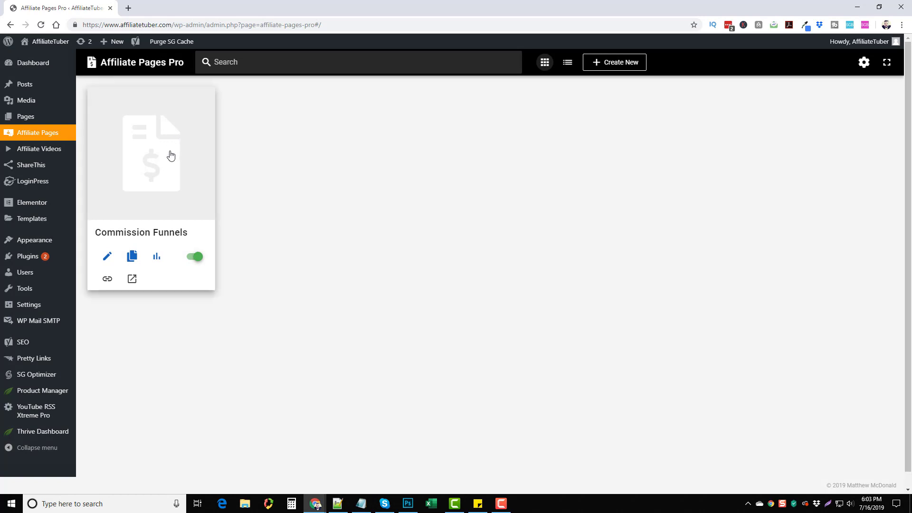
pyautogui.click(165, 162)
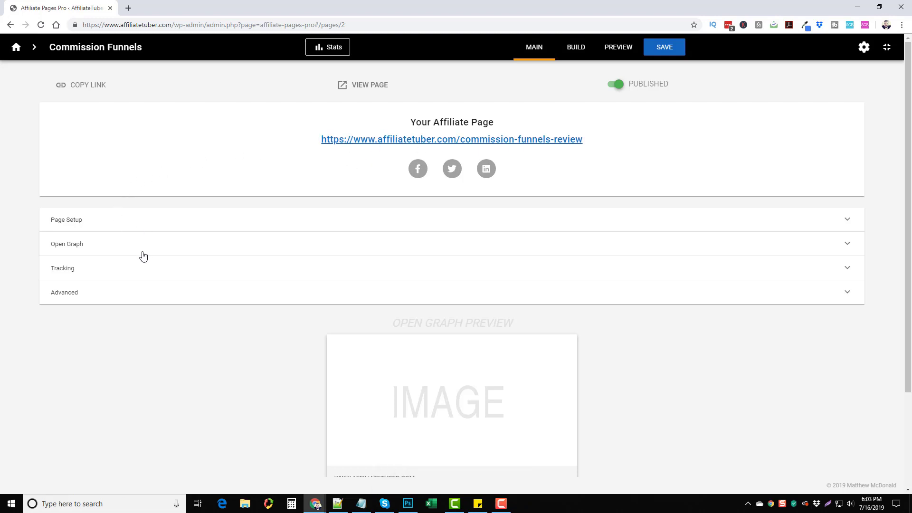
pyautogui.click(102, 224)
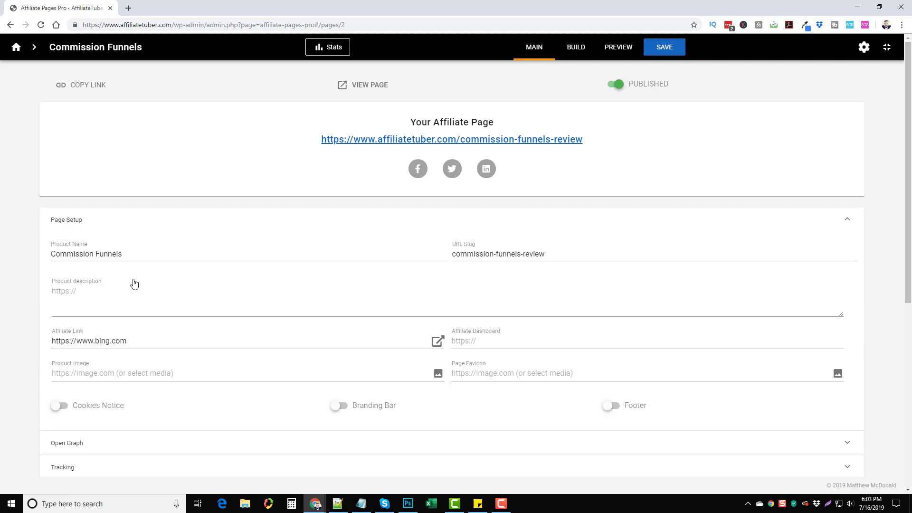
pyautogui.scroll(-2, 200, 273)
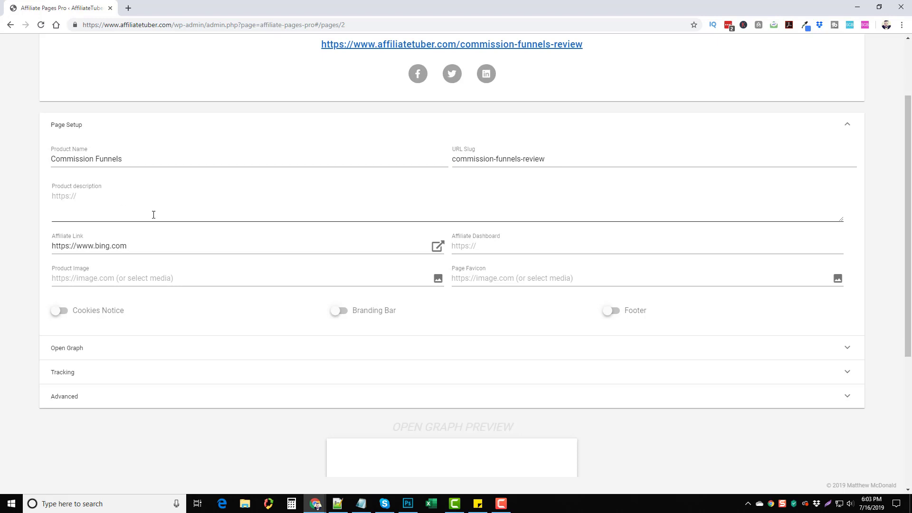
pyautogui.moveTo(136, 244); pyautogui.dragTo(52, 245)
pyautogui.click(265, 261)
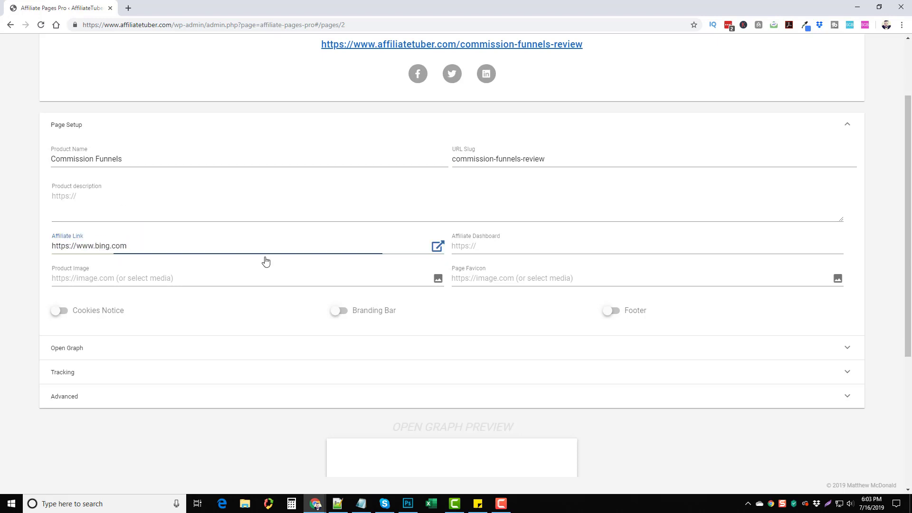
pyautogui.click(503, 246)
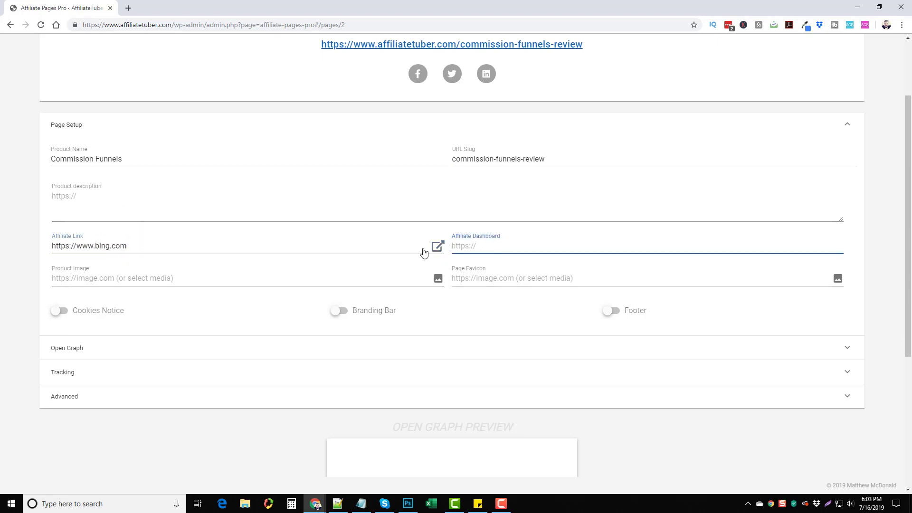
pyautogui.click(202, 278)
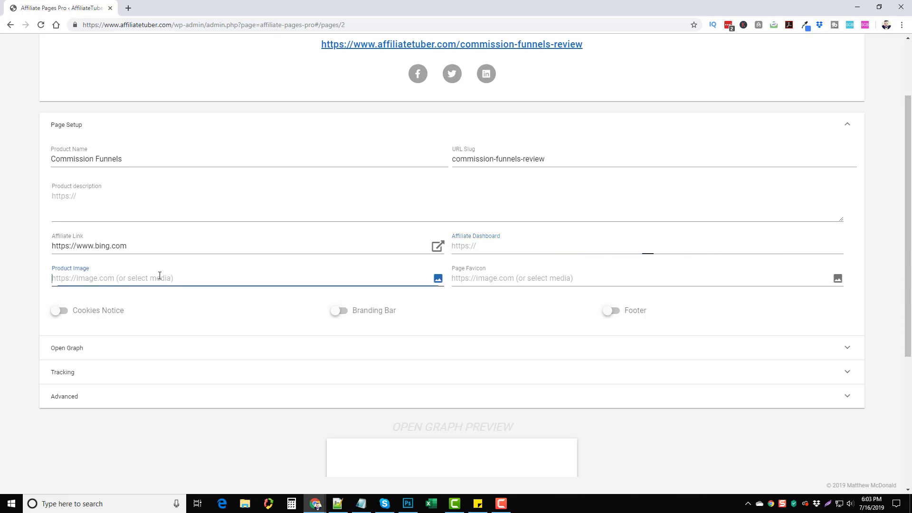
pyautogui.click(507, 276)
pyautogui.scroll(-4, 380, 261)
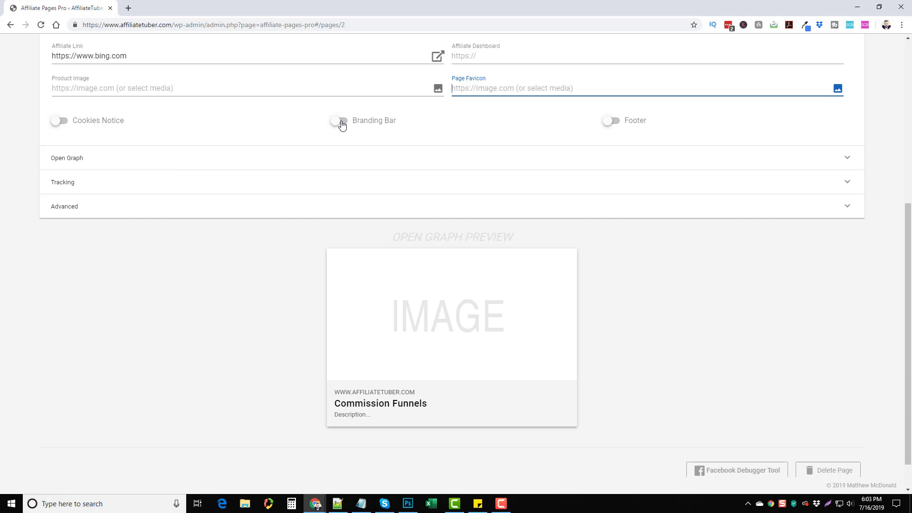
# - Leave Footer off, switch Branding Bar on and expand its settings
pyautogui.click(612, 124)
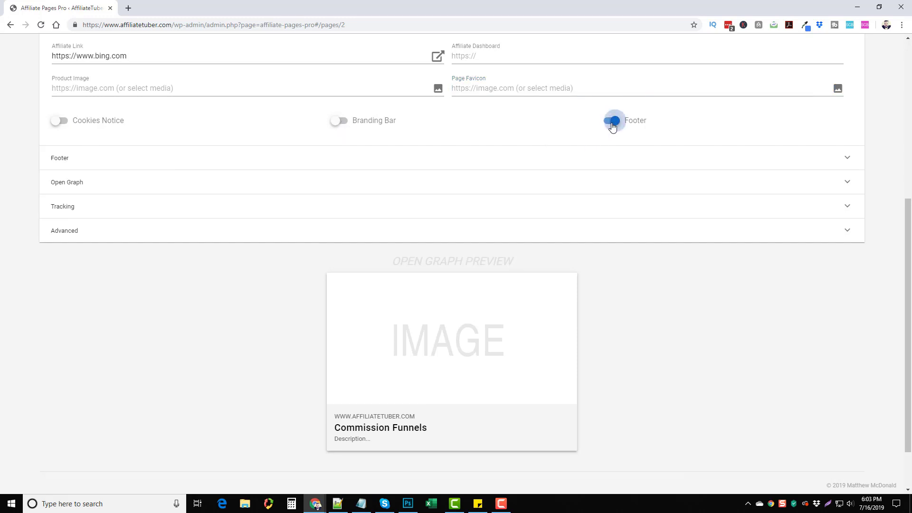
pyautogui.click(612, 123)
pyautogui.click(337, 123)
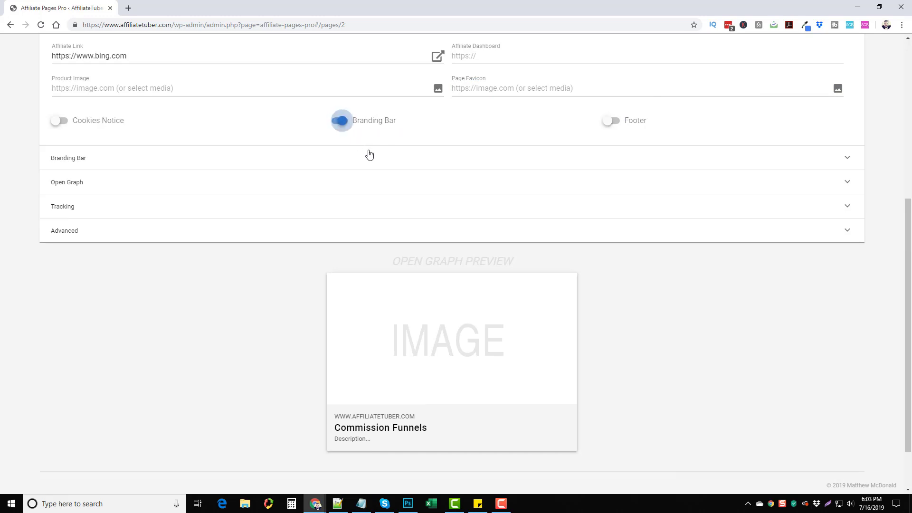
pyautogui.click(116, 161)
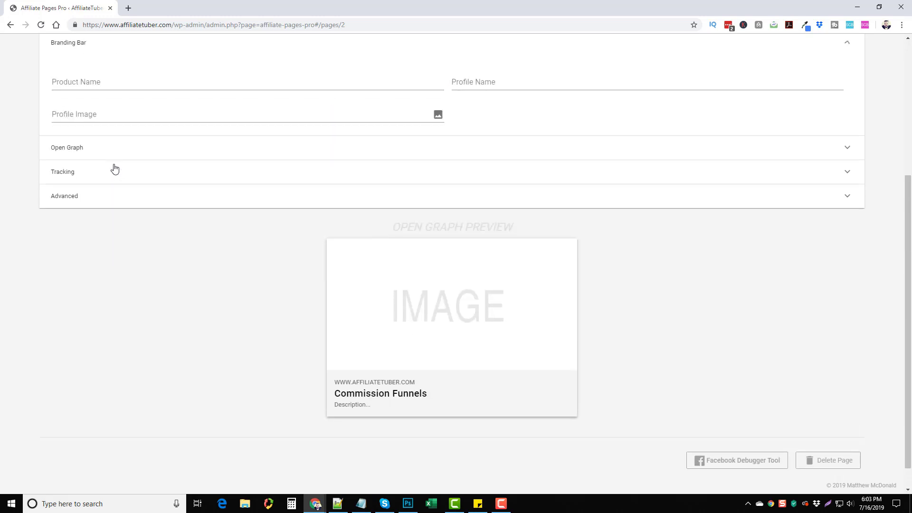
pyautogui.scroll(2, 171, 228)
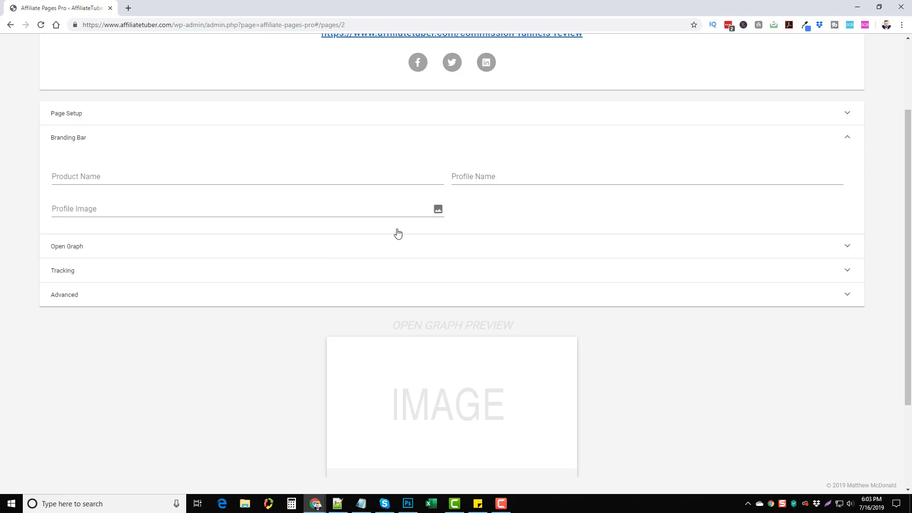
# - Expand the Open Graph, Tracking and Advanced sections to view the empty Header and Footer fields
pyautogui.click(87, 249)
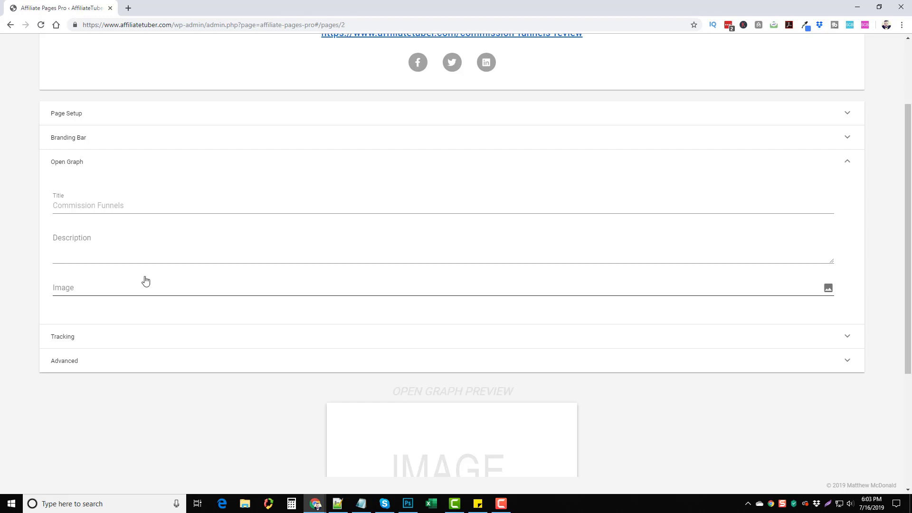
pyautogui.click(107, 336)
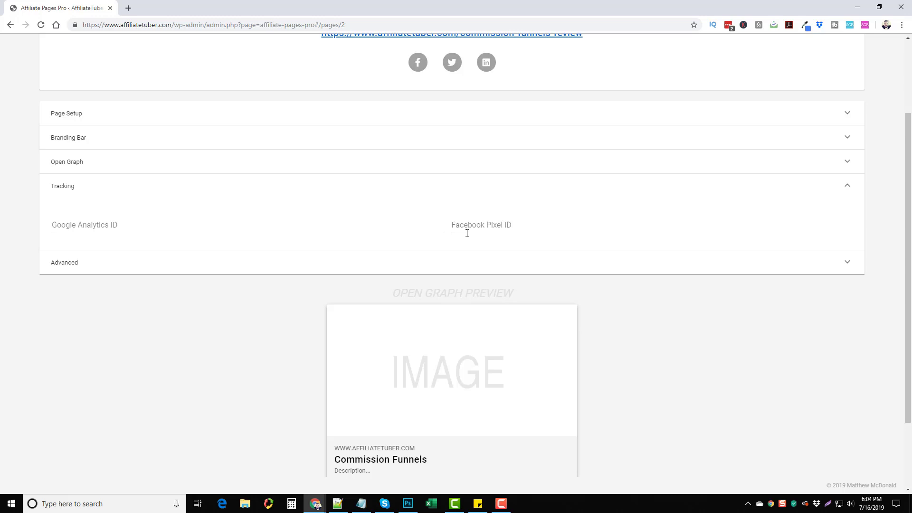
pyautogui.click(108, 263)
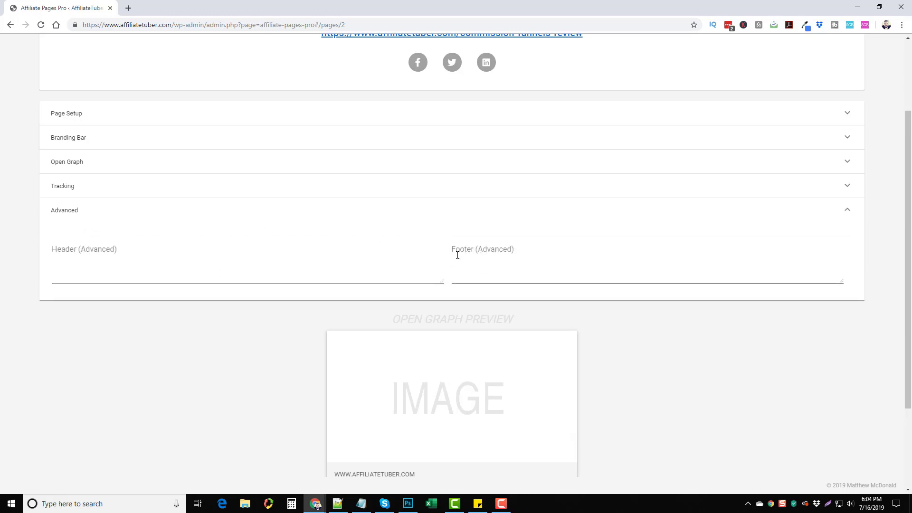
pyautogui.scroll(-3, 281, 321)
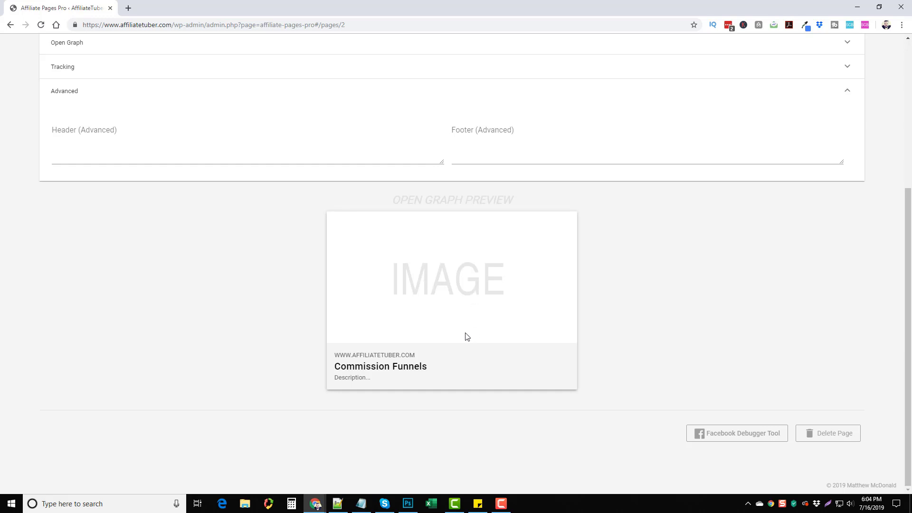
pyautogui.scroll(2, 507, 320)
pyautogui.scroll(3, 507, 321)
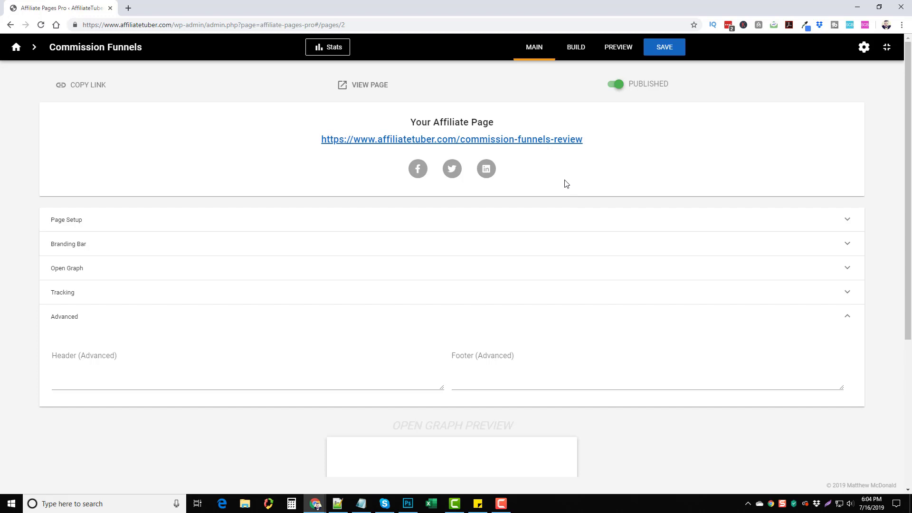
# - Switch to the BUILD view and delete the headline block
pyautogui.click(576, 47)
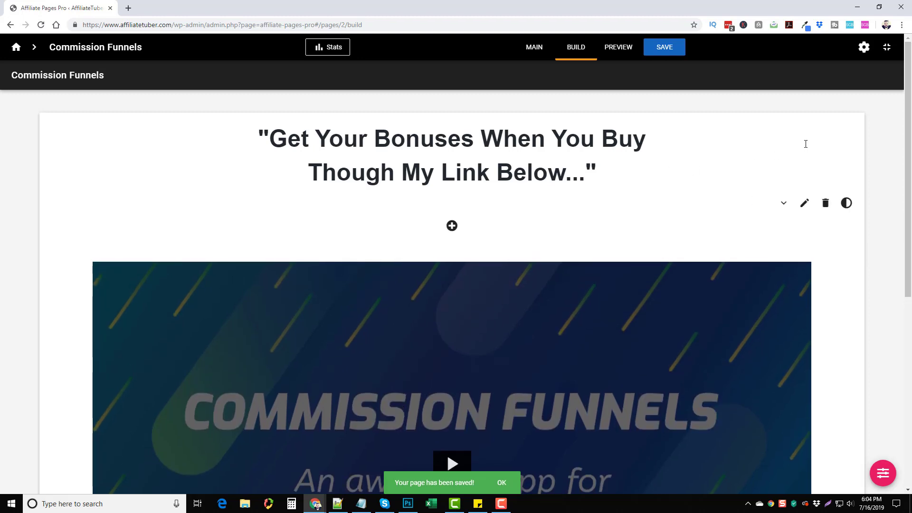
pyautogui.click(828, 205)
pyautogui.click(781, 203)
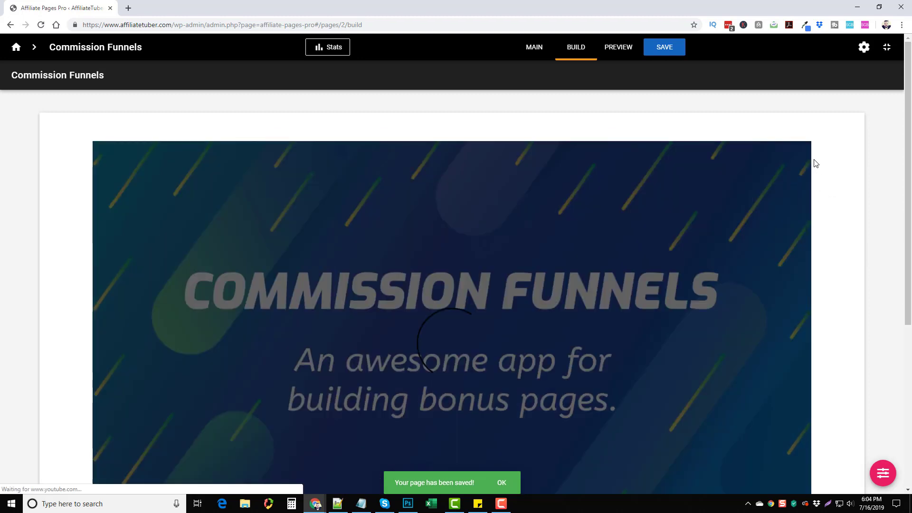
# - Delete the video, green button and placeholder text blocks
pyautogui.scroll(-5, 827, 259)
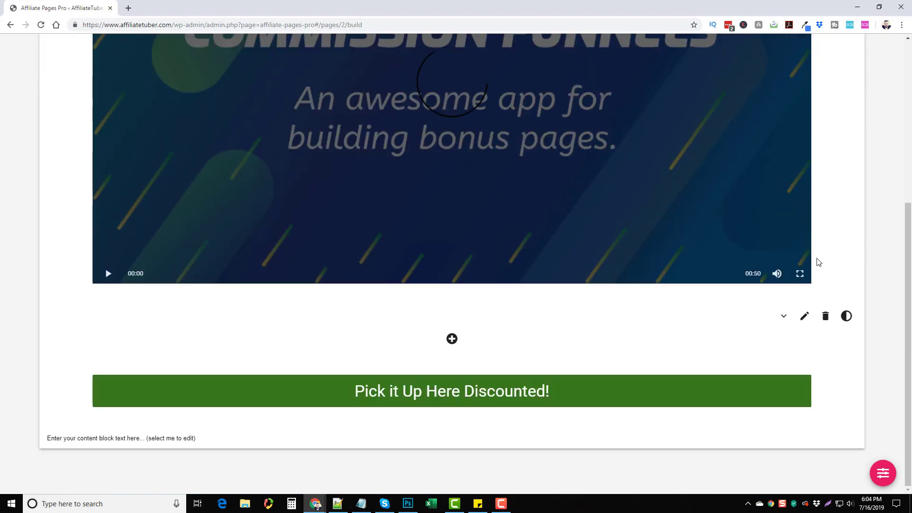
pyautogui.click(826, 316)
pyautogui.scroll(5, 745, 162)
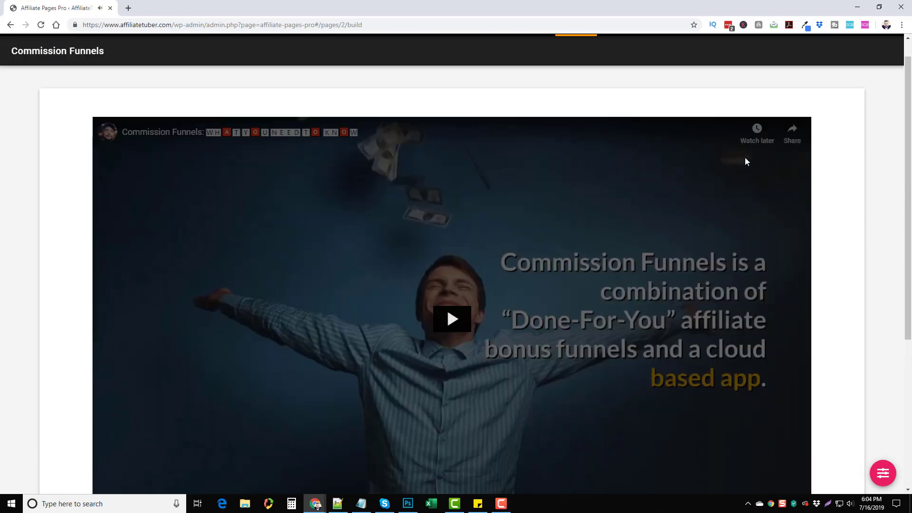
pyautogui.scroll(-5, 717, 238)
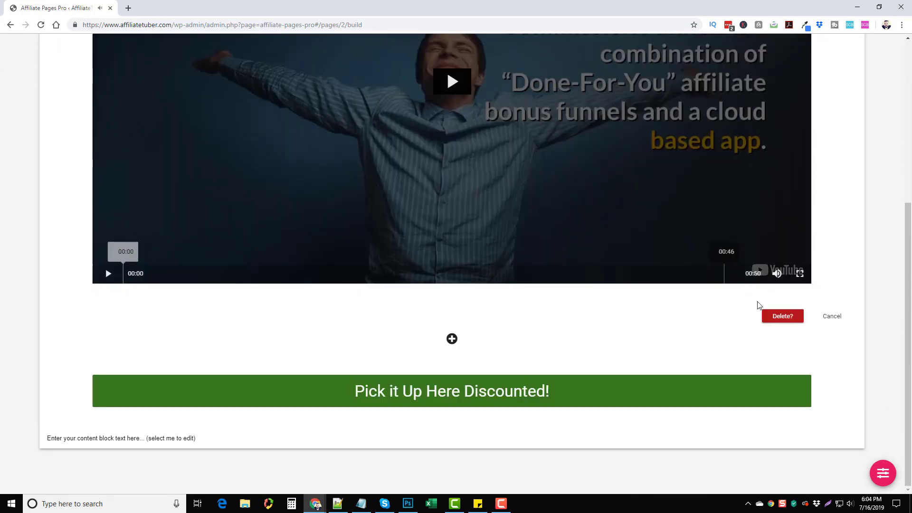
pyautogui.click(781, 316)
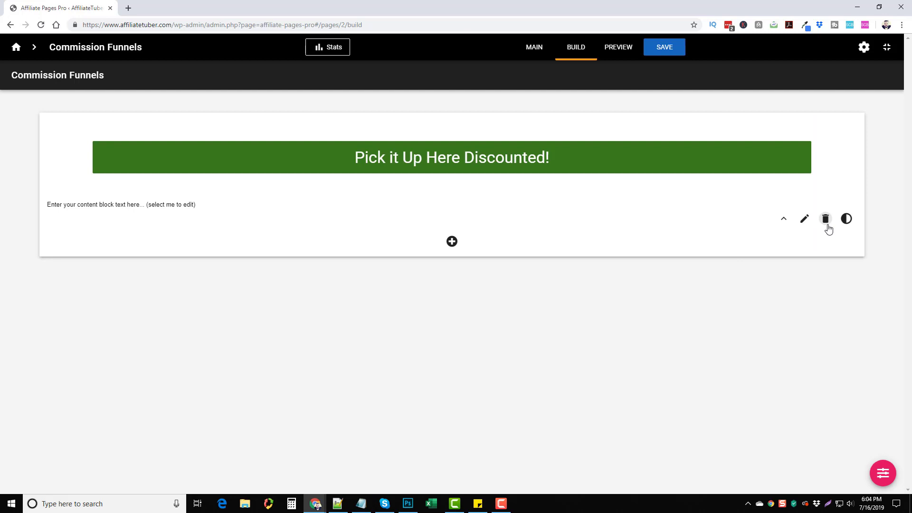
pyautogui.click(825, 205)
pyautogui.click(782, 206)
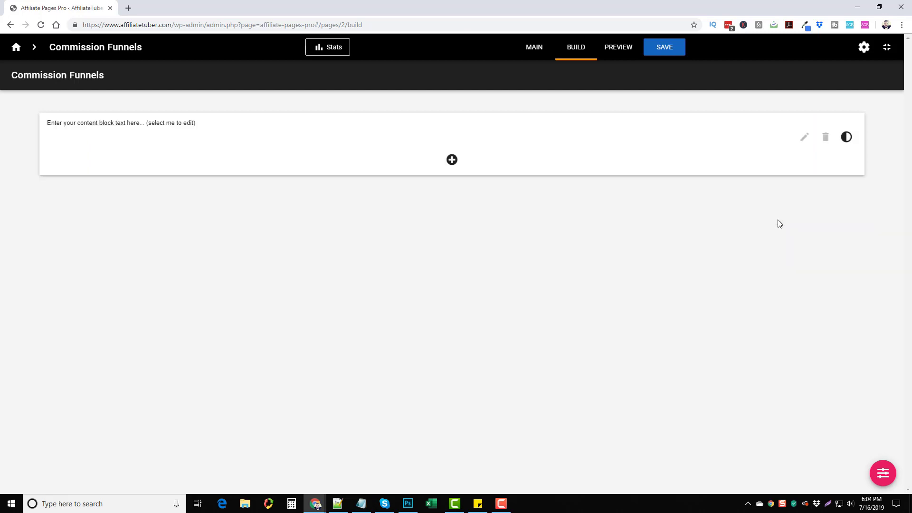
pyautogui.click(825, 138)
pyautogui.click(784, 138)
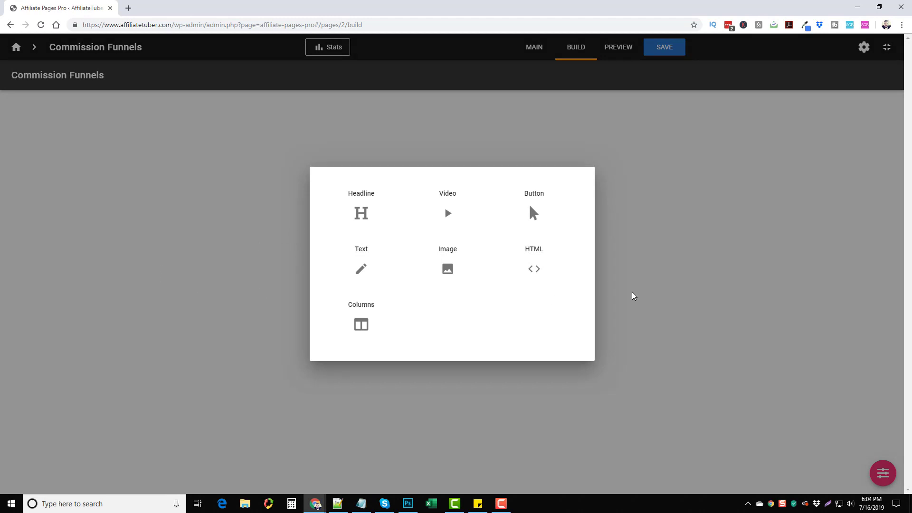
# - Close the block picker, then open the block chooser from 'Click Here To Add First Block'
pyautogui.click(632, 292)
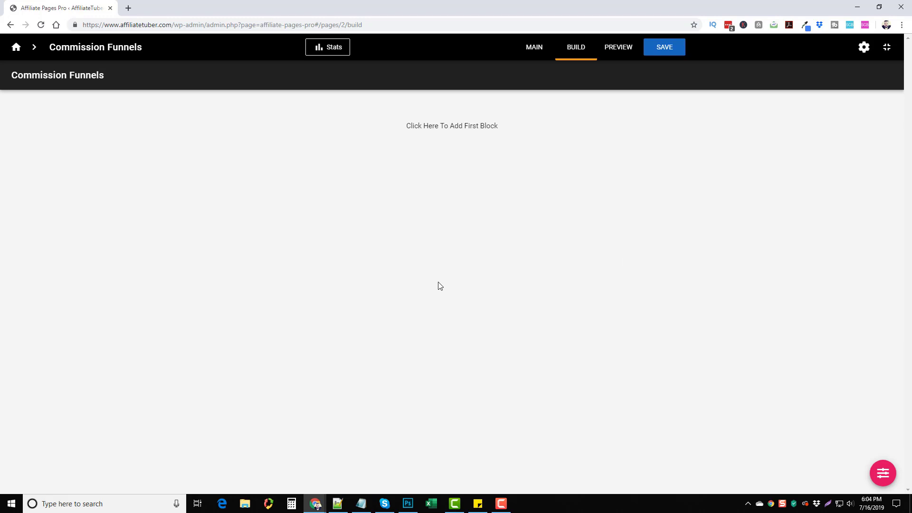
pyautogui.click(458, 128)
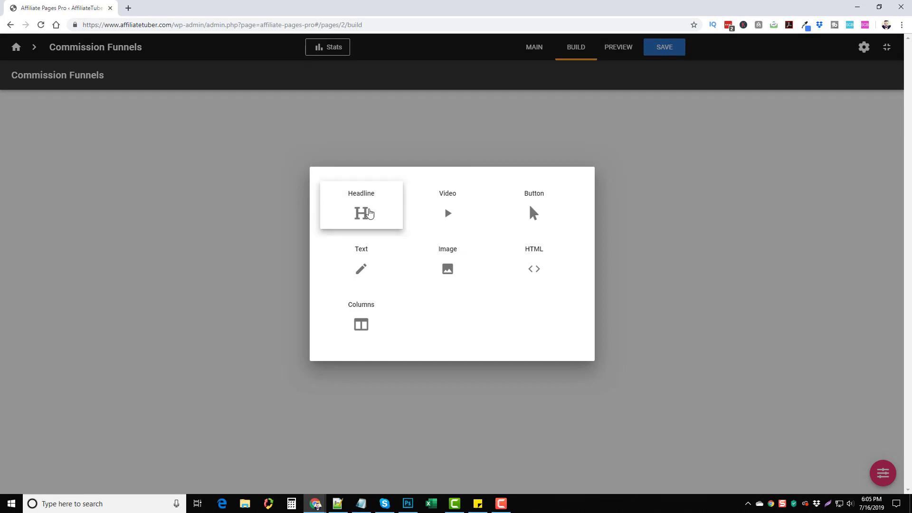
# - Add a headline block and change its text to 'Buy From Me And Get Amazing Bonuses'
pyautogui.click(367, 212)
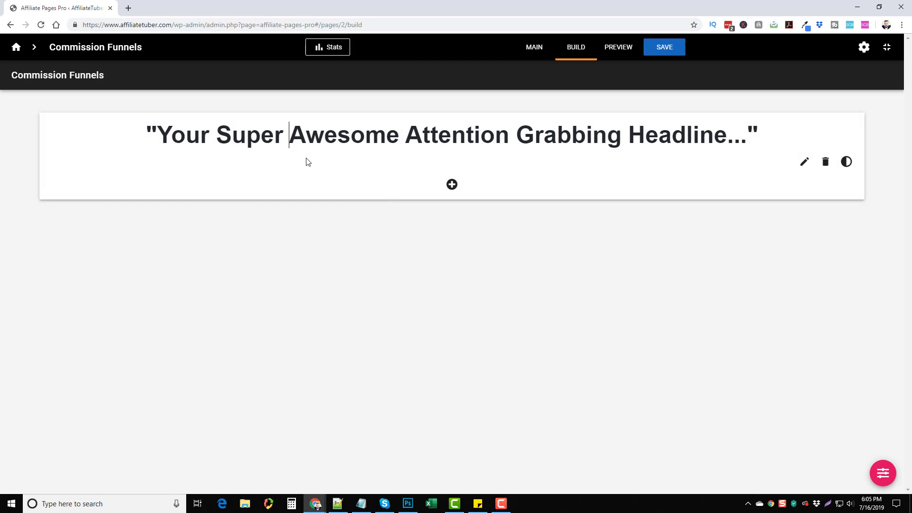
pyautogui.moveTo(168, 128)
pyautogui.mouseDown()
pyautogui.moveTo(744, 131)
pyautogui.moveTo(171, 137)
pyautogui.mouseUp()
pyautogui.click(744, 137)
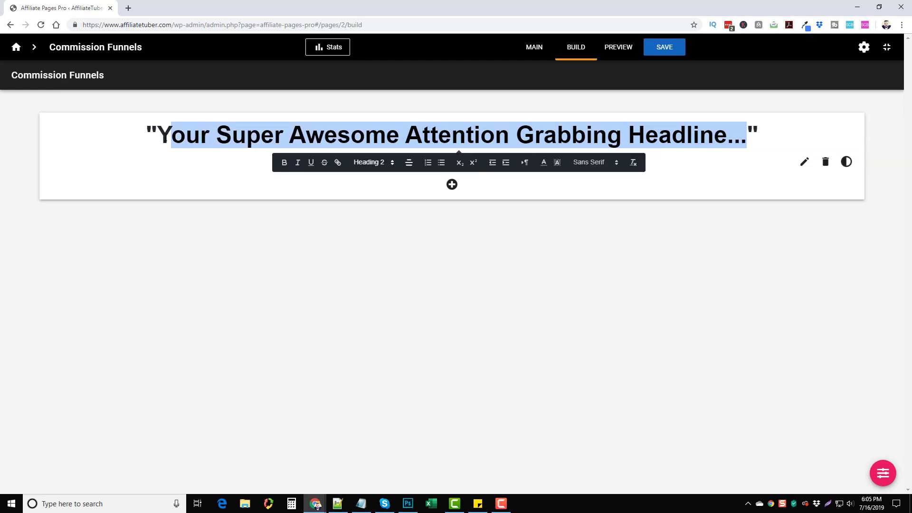
pyautogui.press('BackSpace')
pyautogui.press('BackSpace')
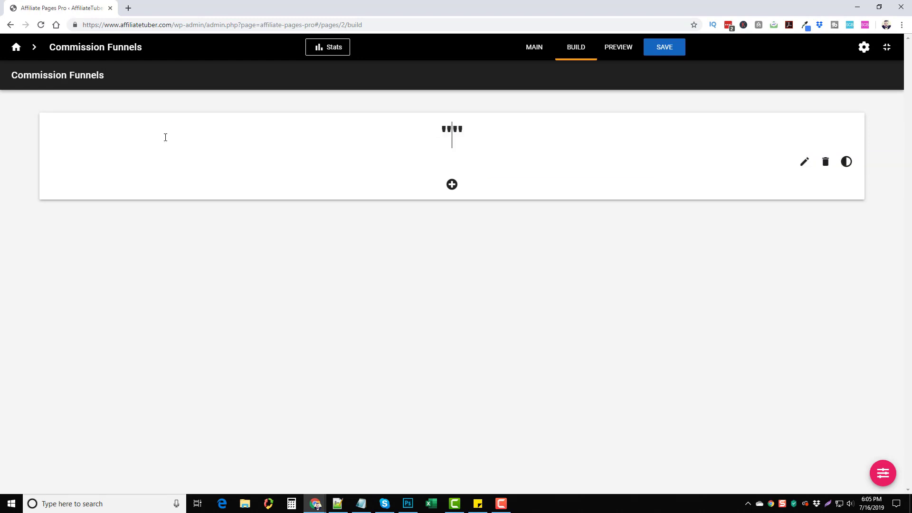
pyautogui.write('Buy From M')
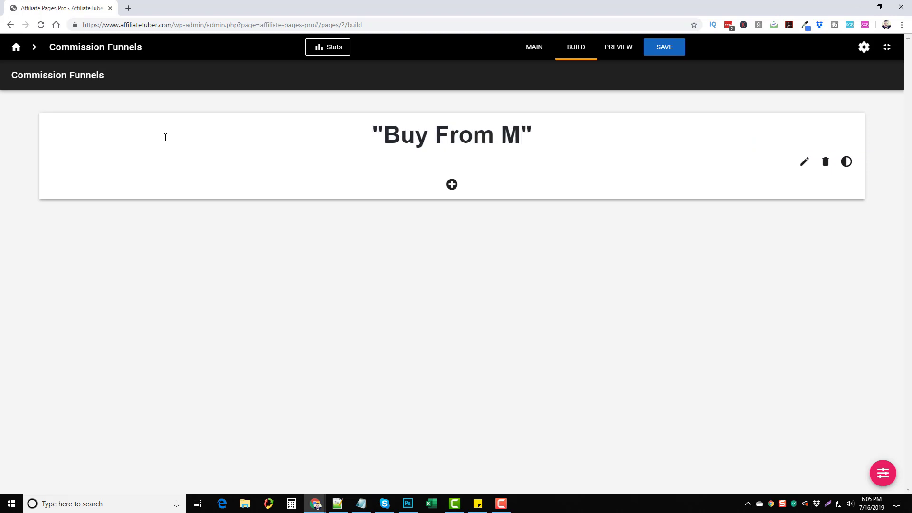
pyautogui.write('e And Get ')
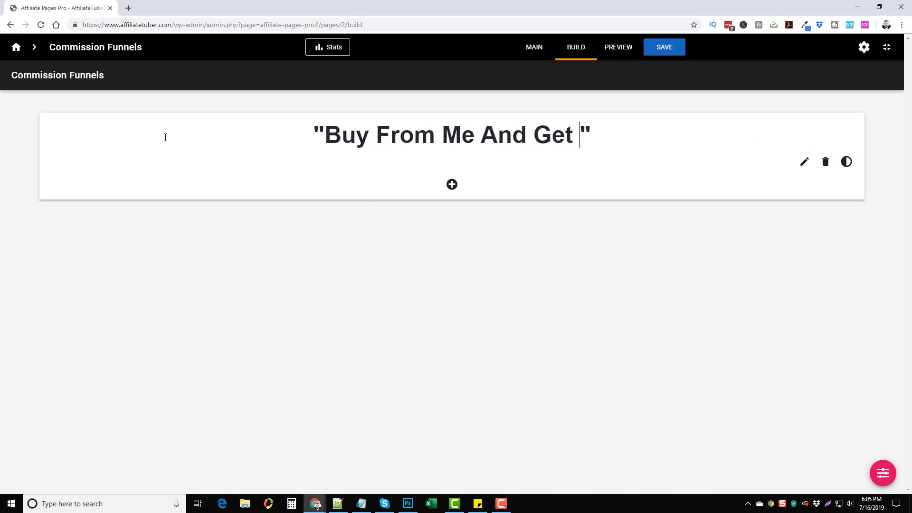
pyautogui.write('Amzing')
pyautogui.press('BackSpace')
pyautogui.press('BackSpace')
pyautogui.press('BackSpace')
pyautogui.press('BackSpace')
pyautogui.write('a')
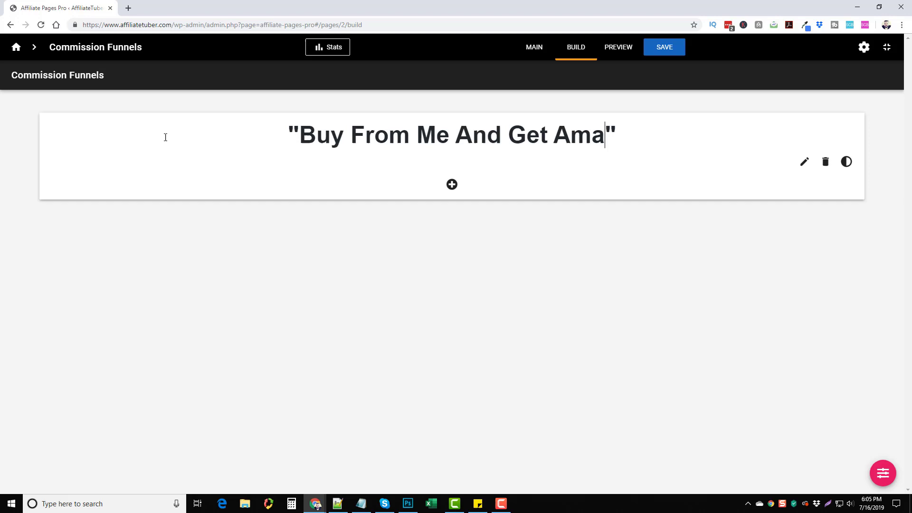
pyautogui.write('zing ')
pyautogui.write('Bno')
pyautogui.press('BackSpace')
pyautogui.press('BackSpace')
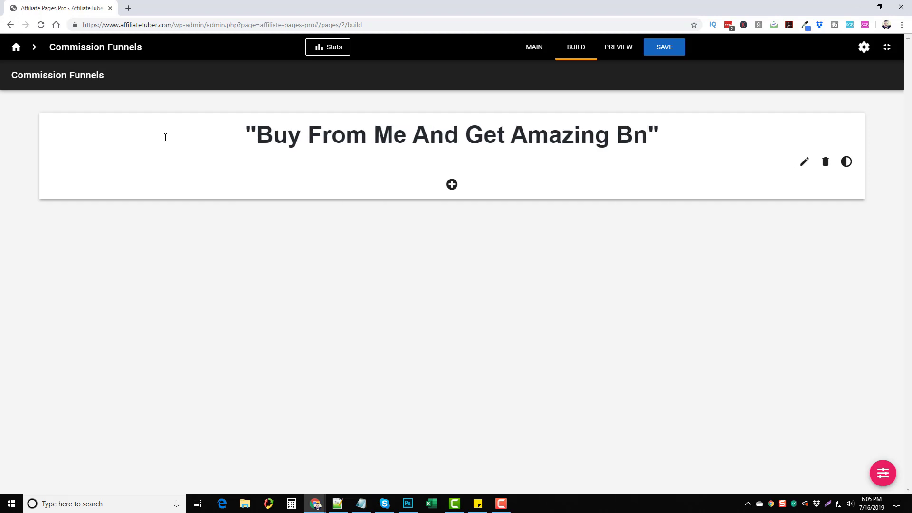
pyautogui.write('onuses')
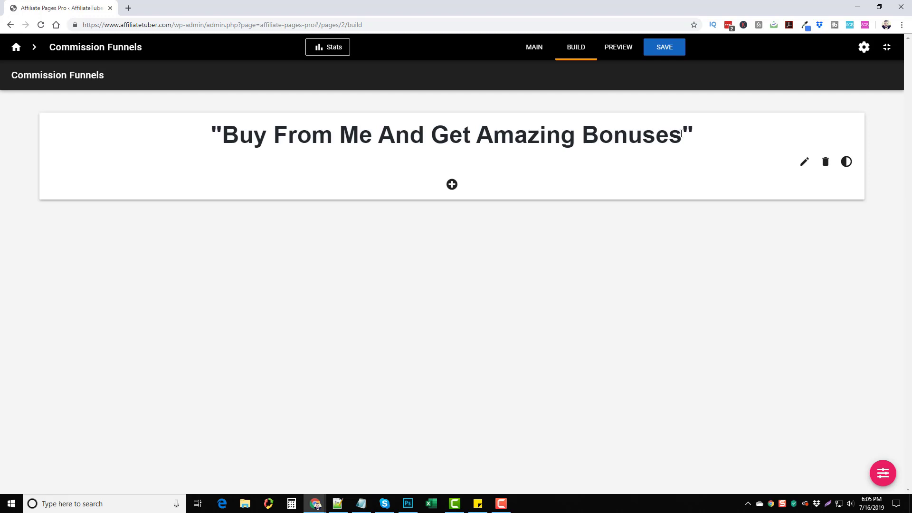
# - Deselect the finished headline and open the block chooser below it
pyautogui.moveTo(682, 133); pyautogui.dragTo(239, 143)
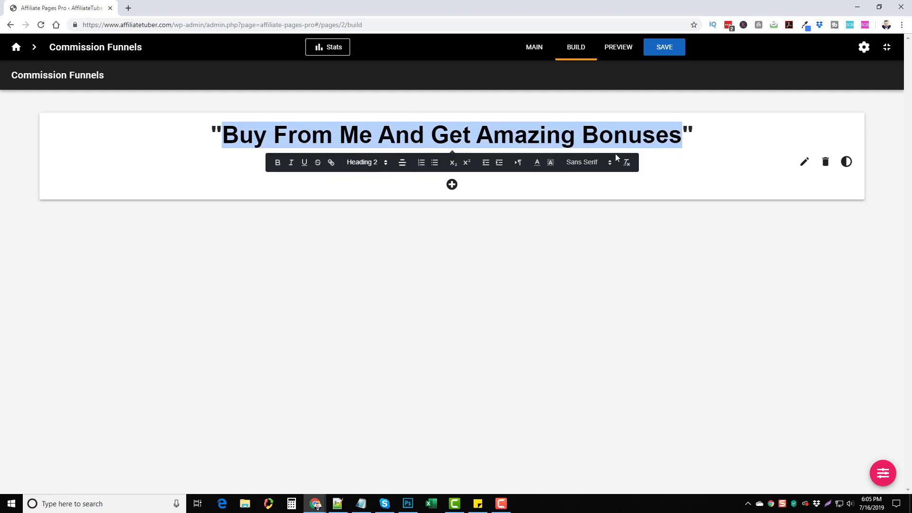
pyautogui.click(676, 221)
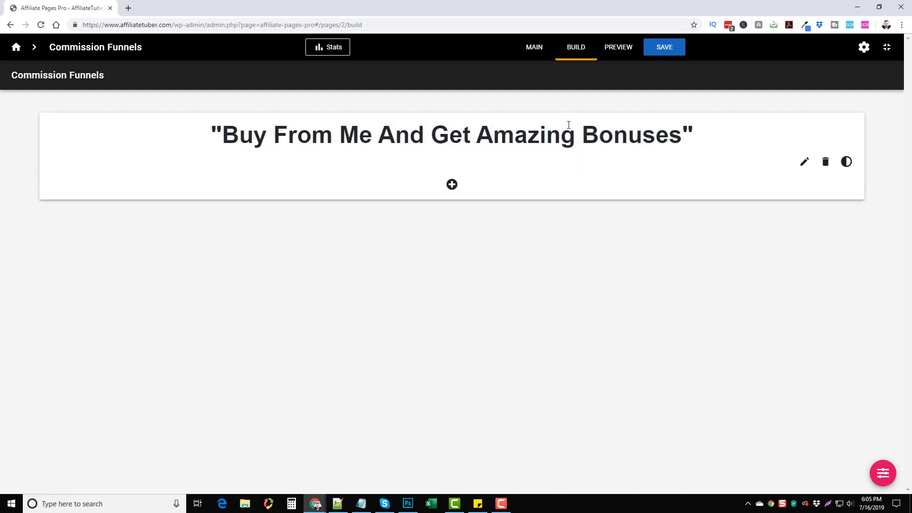
pyautogui.click(452, 184)
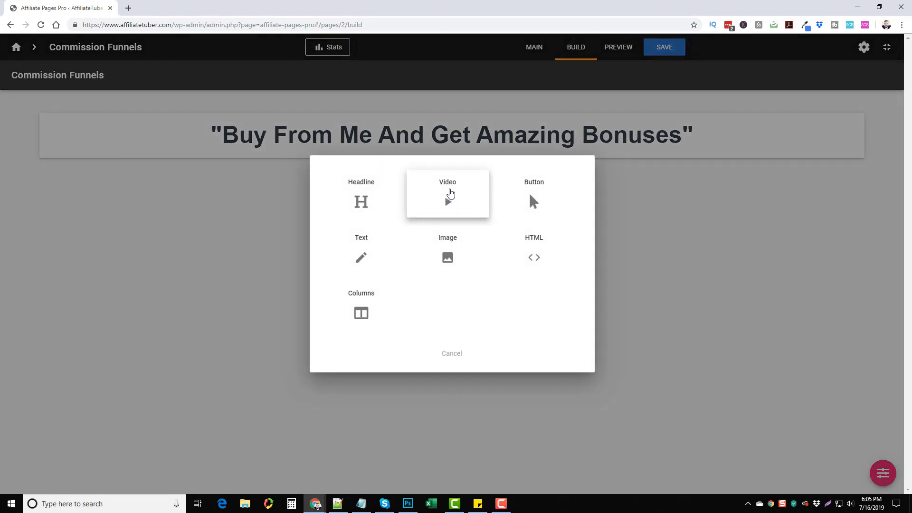
# - Add a Video block beneath the headline
pyautogui.click(450, 195)
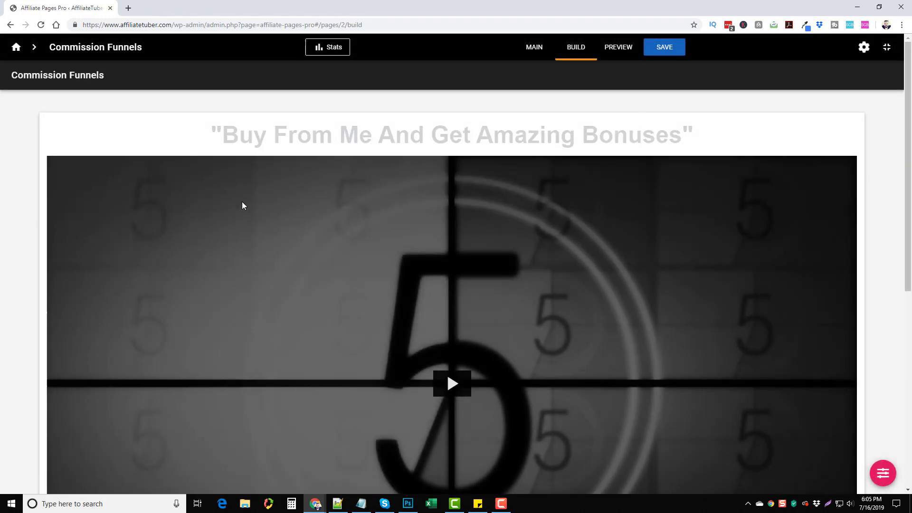
pyautogui.scroll(-2, 419, 264)
pyautogui.scroll(3, 418, 264)
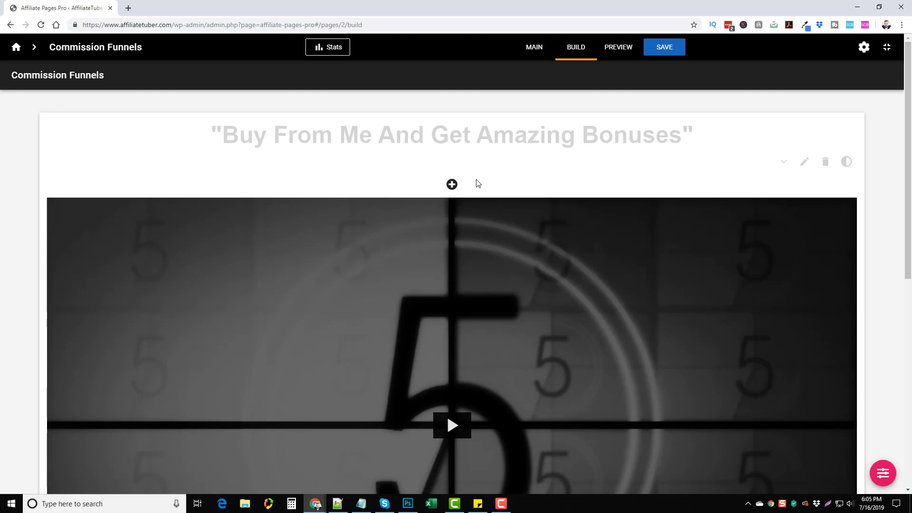
# - Start a Columns block but cancel the How Many Columns dialog
pyautogui.click(452, 185)
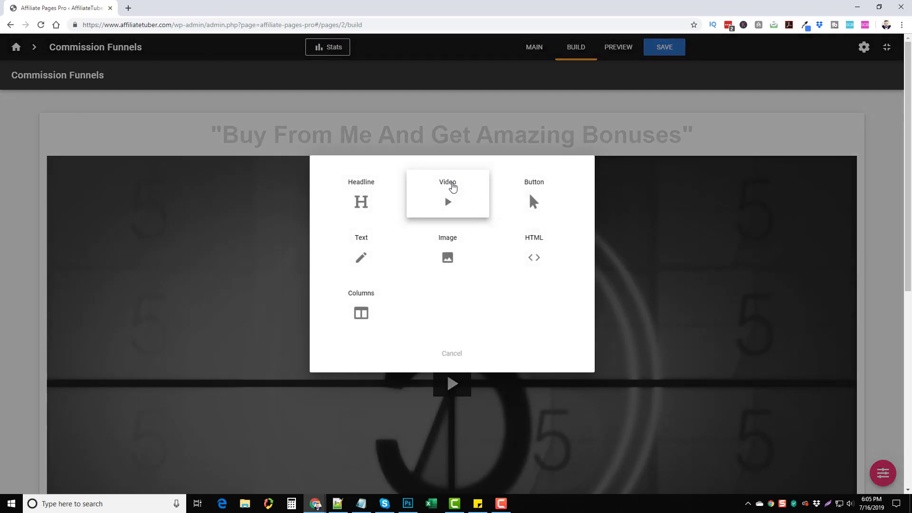
pyautogui.click(362, 311)
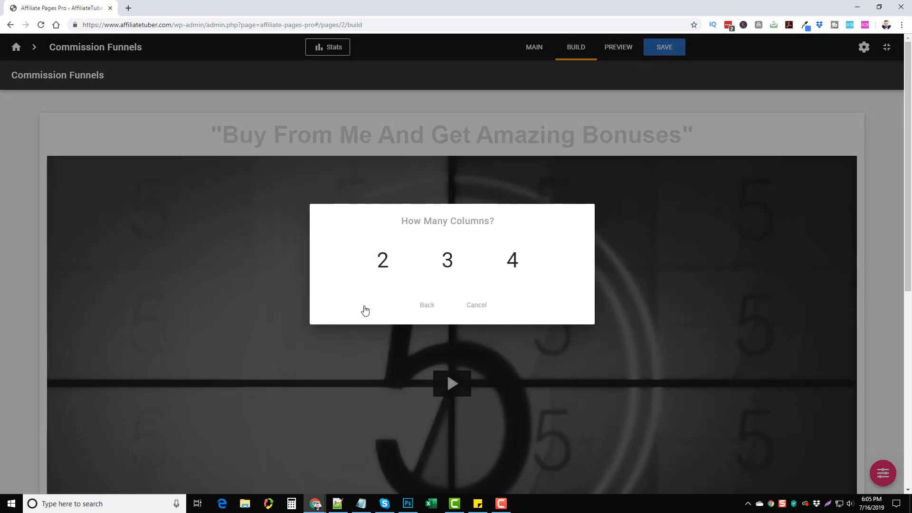
pyautogui.click(484, 309)
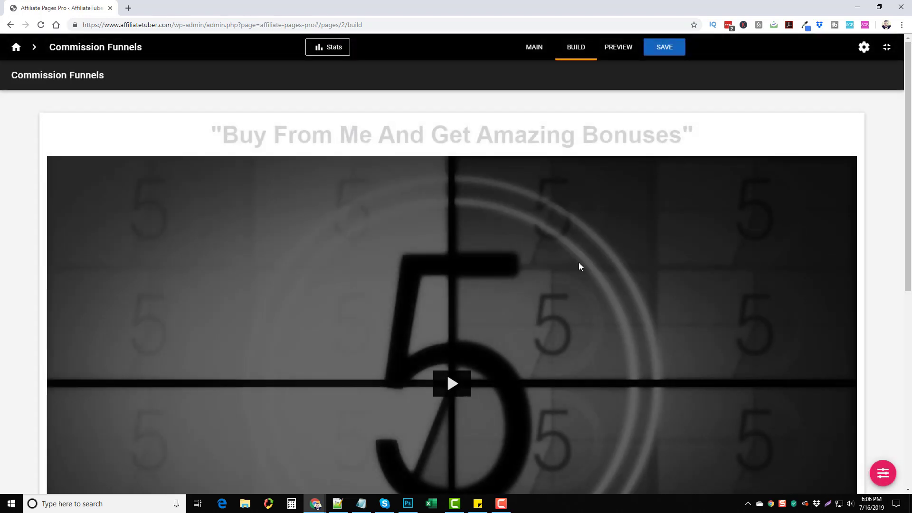
pyautogui.scroll(-4, 491, 299)
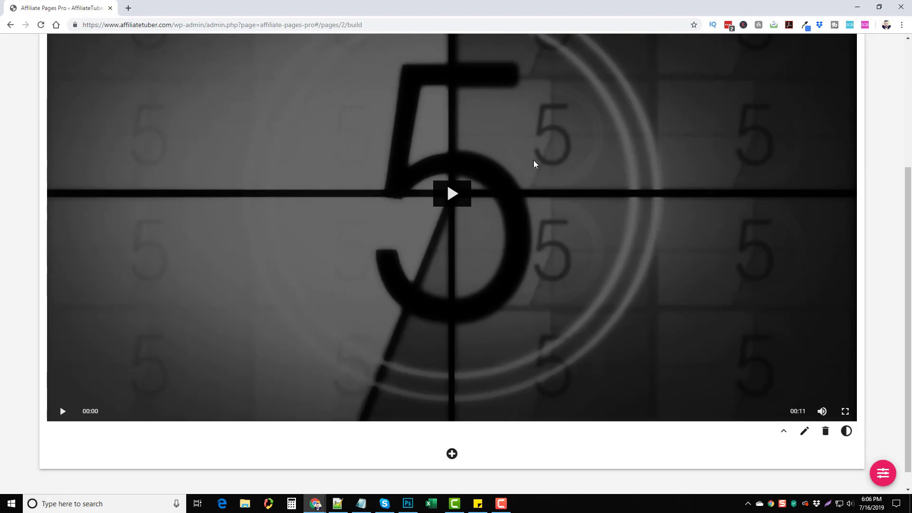
pyautogui.scroll(-1, 532, 238)
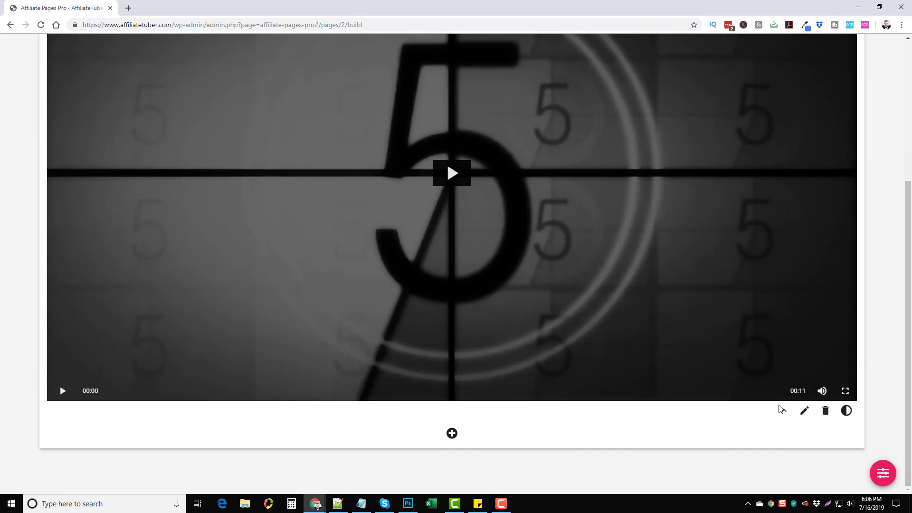
pyautogui.click(806, 412)
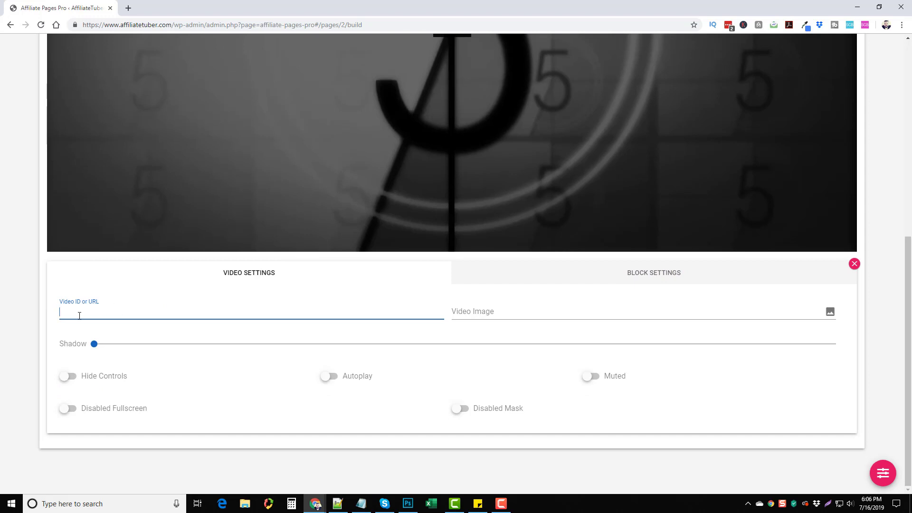
pyautogui.click(488, 312)
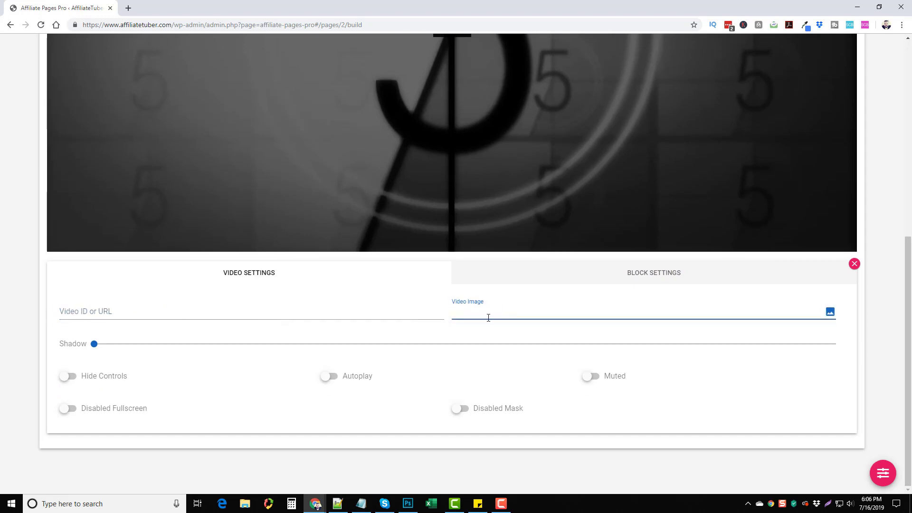
pyautogui.moveTo(97, 350)
pyautogui.mouseDown()
pyautogui.moveTo(646, 352)
pyautogui.moveTo(95, 349)
pyautogui.mouseUp()
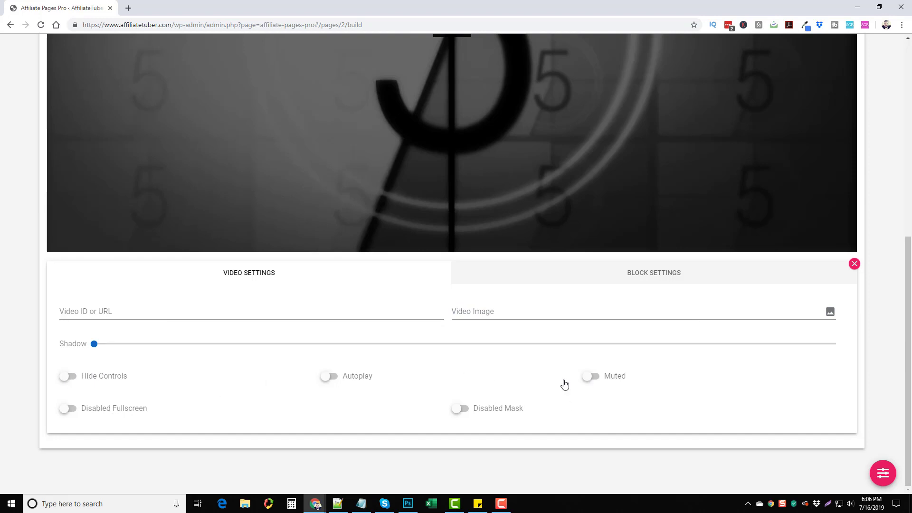
pyautogui.click(659, 278)
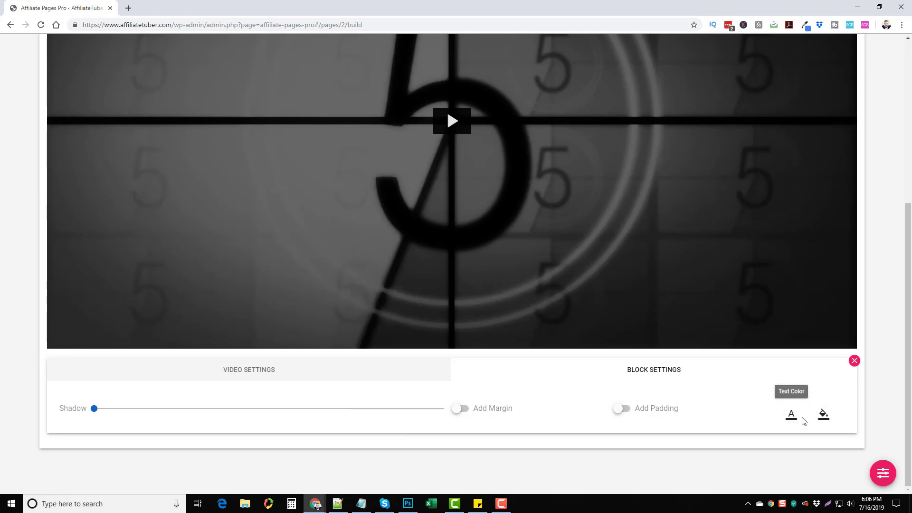
pyautogui.click(854, 361)
# - Insert a Button block directly beneath the video
pyautogui.scroll(3, 494, 278)
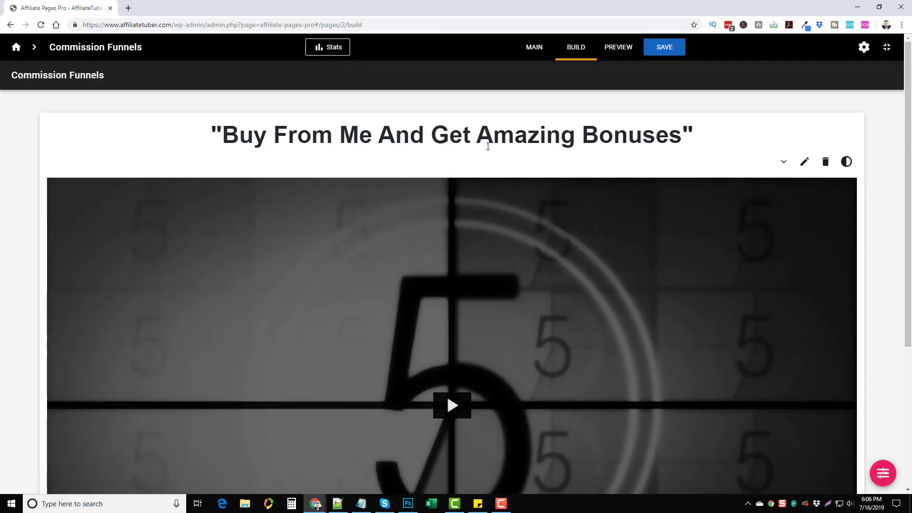
pyautogui.scroll(-3, 488, 313)
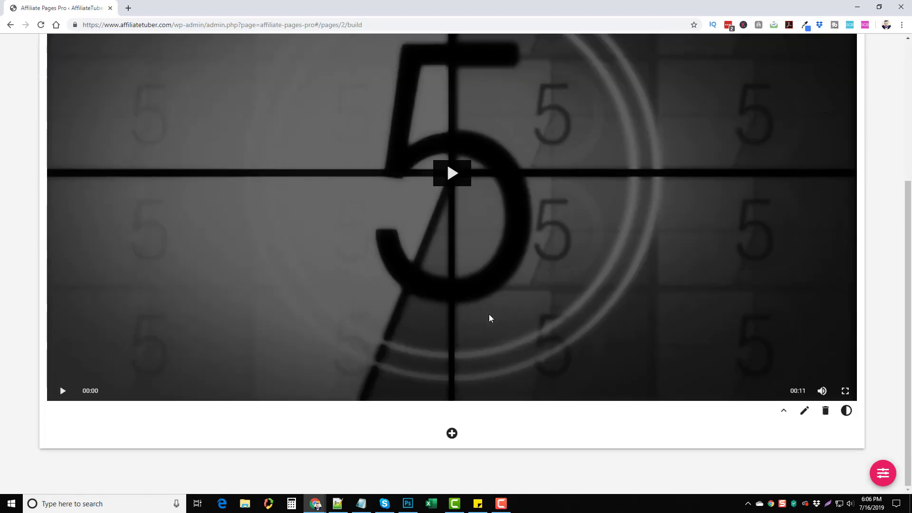
pyautogui.click(452, 434)
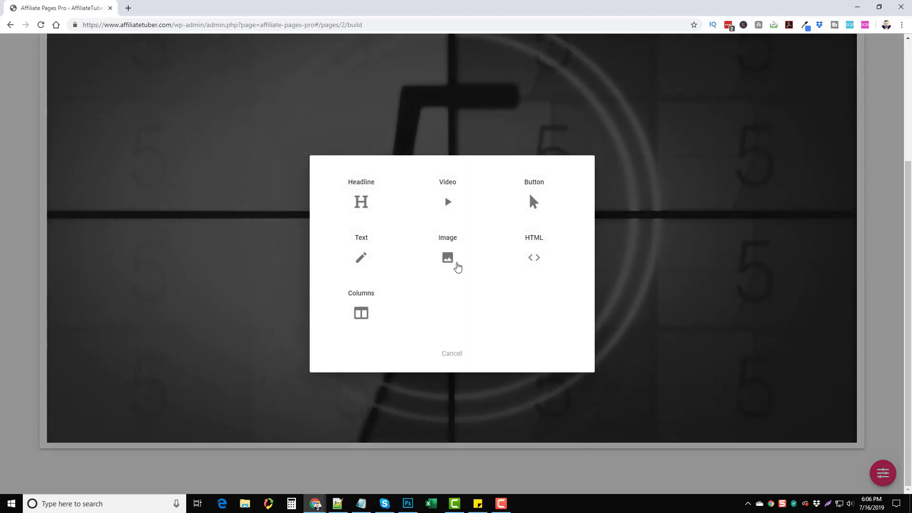
pyautogui.click(536, 206)
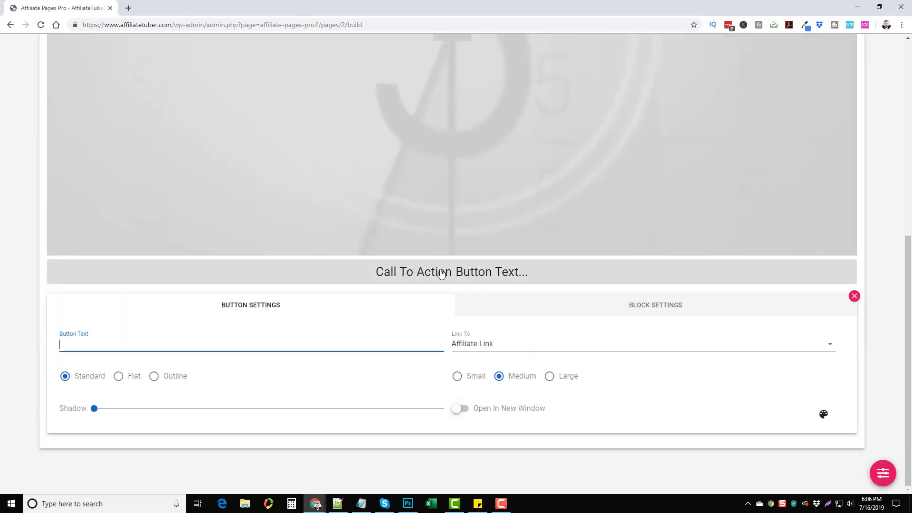
# - Set the button text to 'Click Here To Buy and Get My Bonuses'
pyautogui.click(432, 270)
pyautogui.click(208, 339)
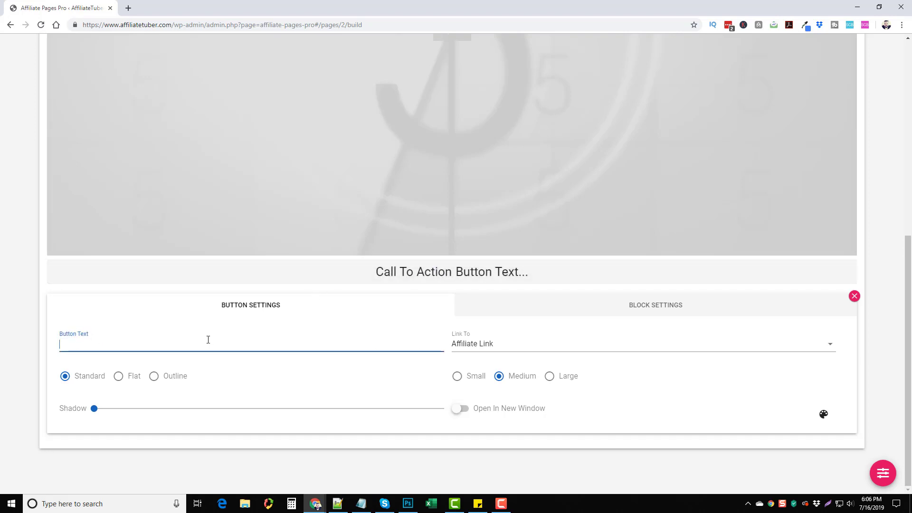
pyautogui.write('Click Here')
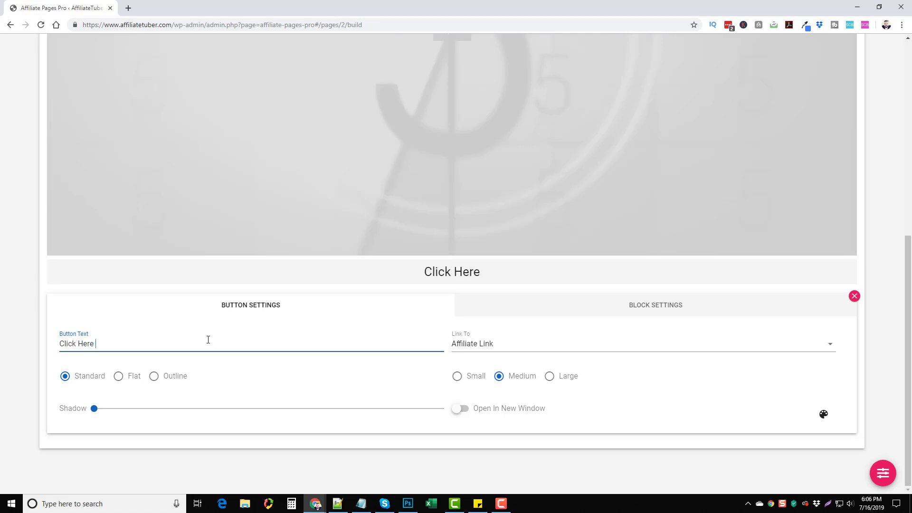
pyautogui.write(' To BU')
pyautogui.press('BackSpace')
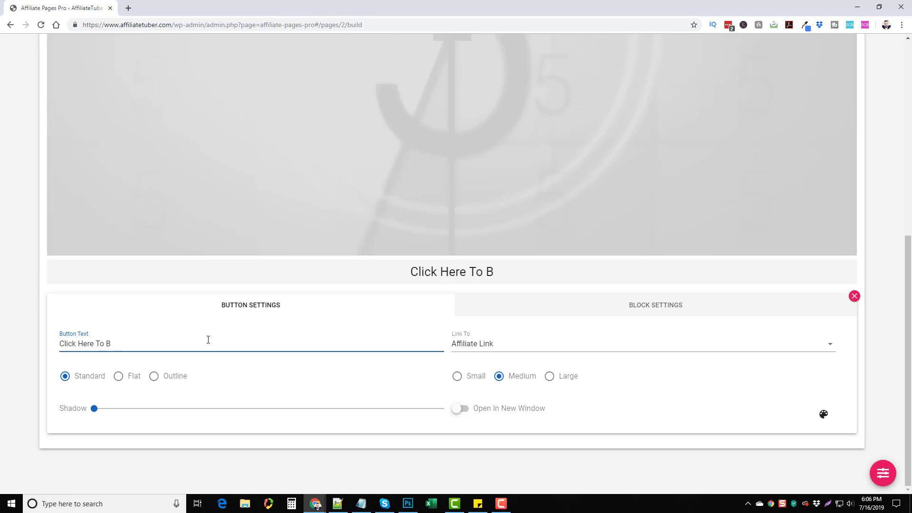
pyautogui.write('uy and Get M')
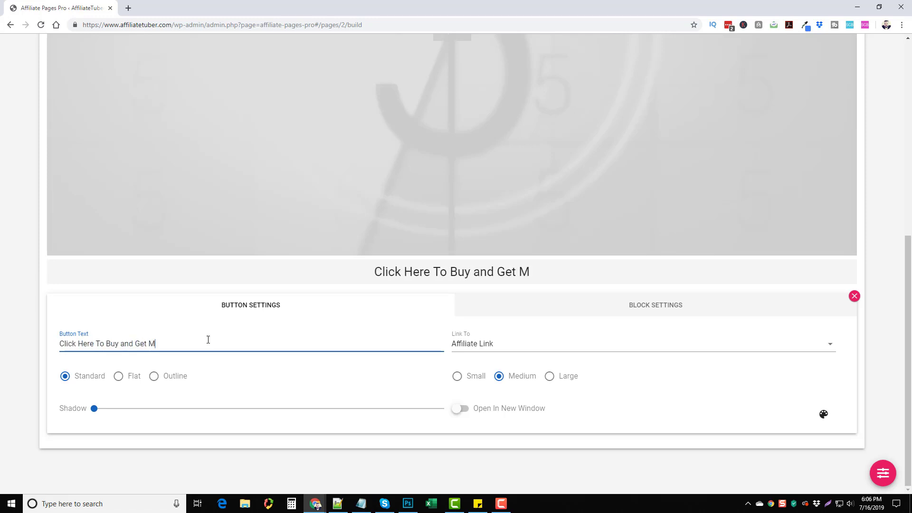
pyautogui.write('y bonuse')
pyautogui.press('BackSpace')
pyautogui.press('BackSpace')
pyautogui.press('BackSpace')
pyautogui.press('BackSpace')
pyautogui.press('BackSpace')
pyautogui.press('BackSpace')
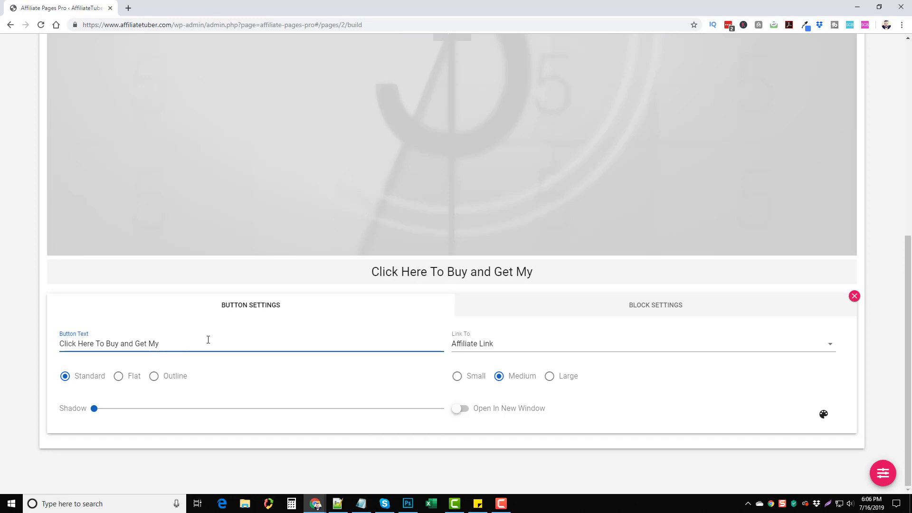
pyautogui.write('Bonuses')
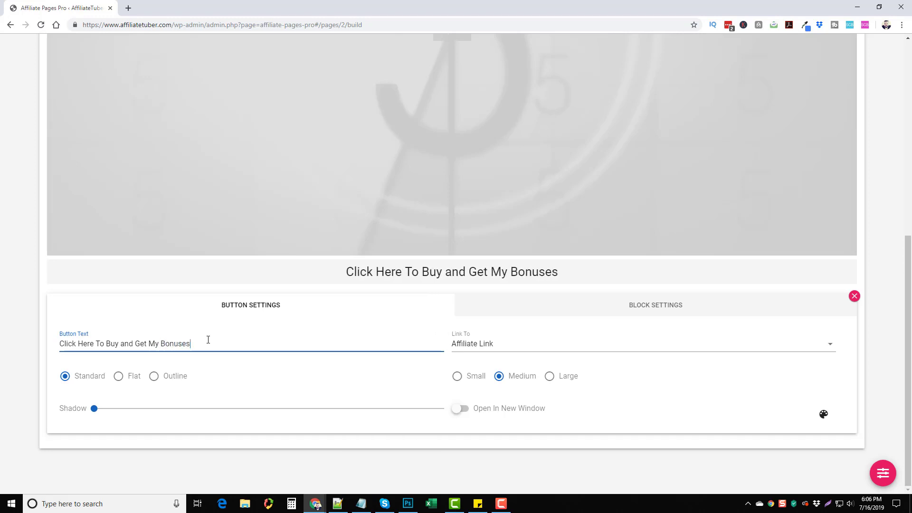
# - Link the buy button to the Affiliate Link
pyautogui.click(510, 343)
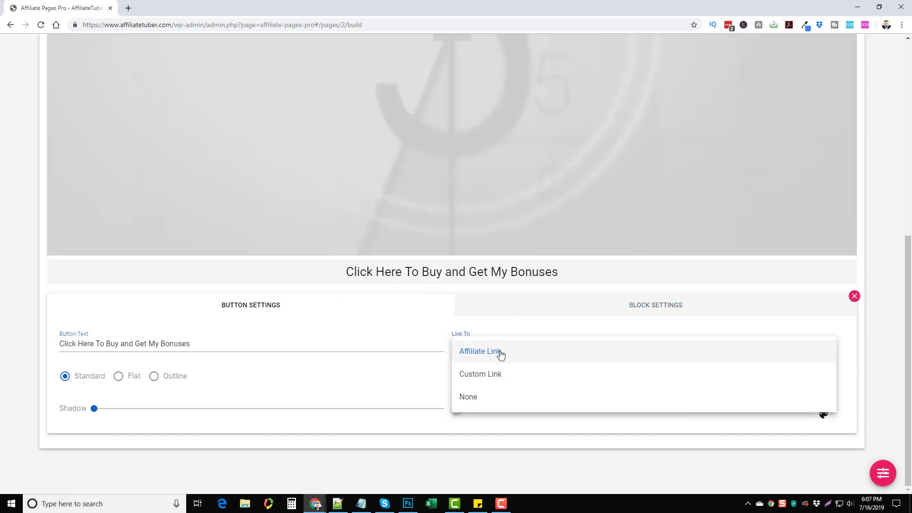
pyautogui.click(425, 333)
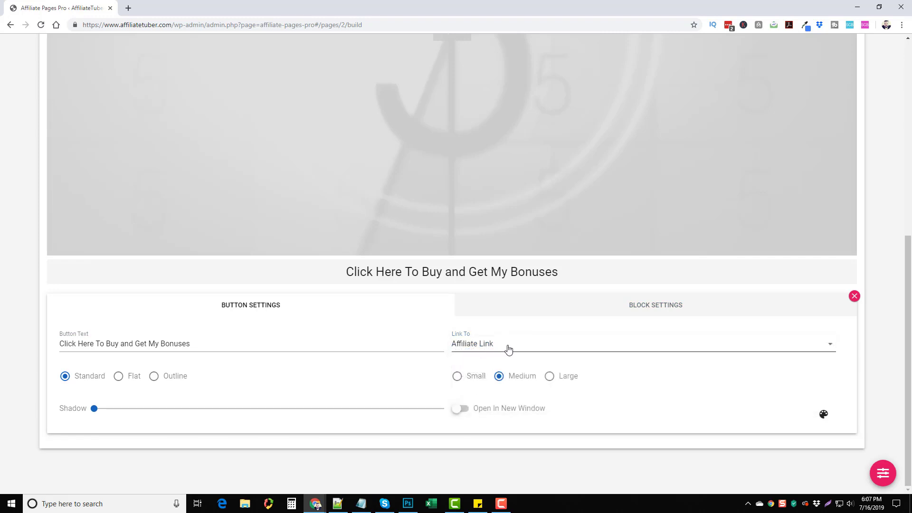
pyautogui.click(509, 350)
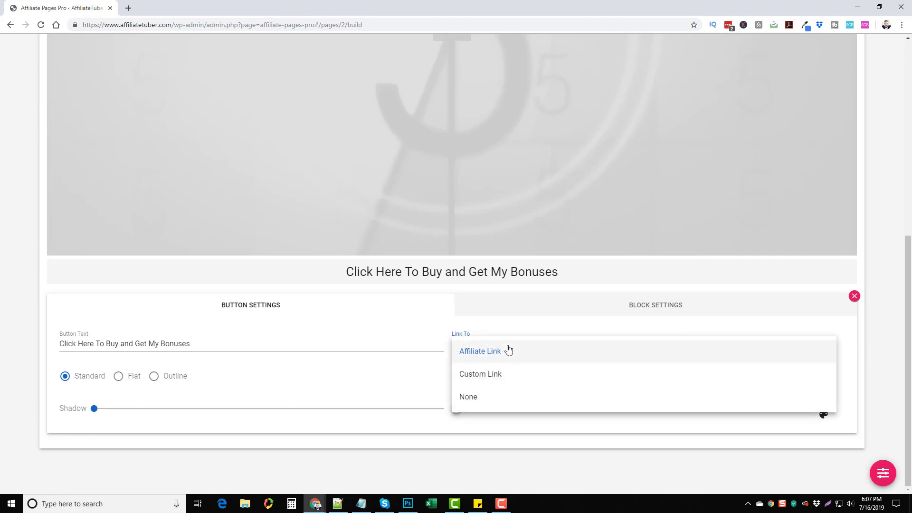
pyautogui.click(489, 354)
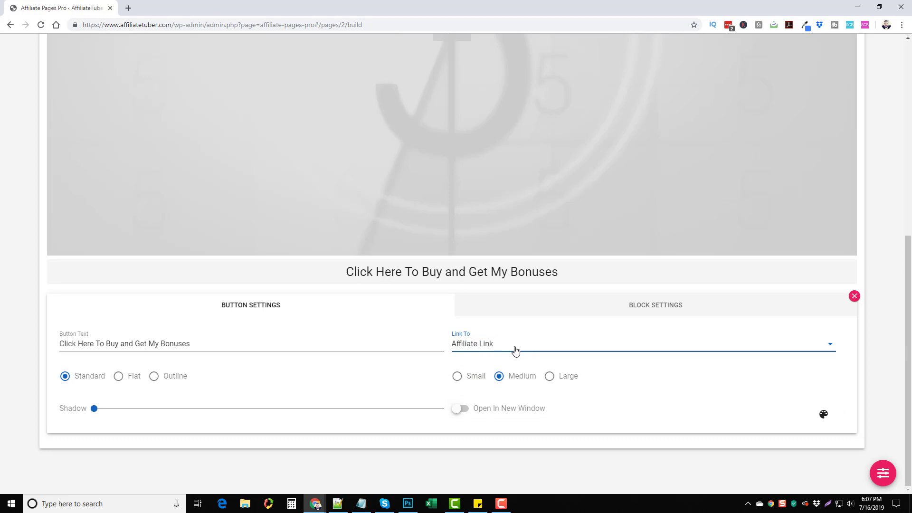
# - Make the buy button Large, leaving the shadow at its default
pyautogui.moveTo(423, 264)
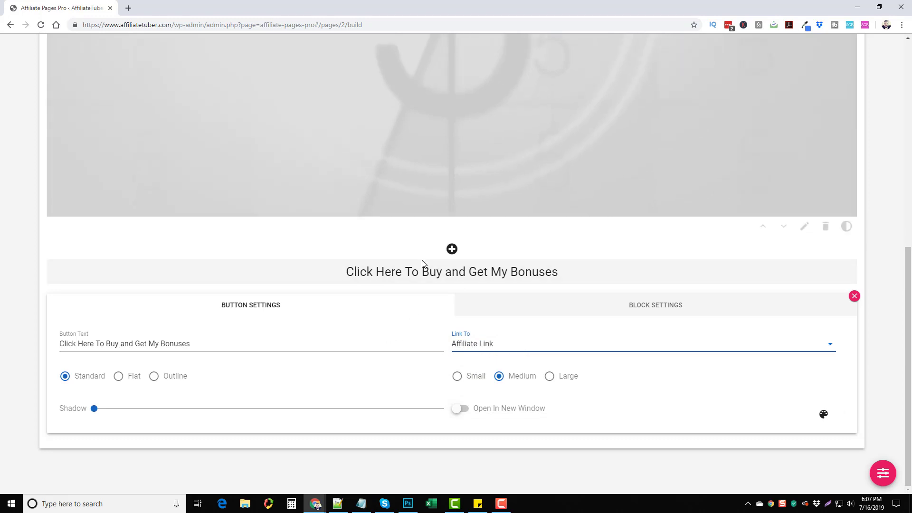
pyautogui.click(457, 375)
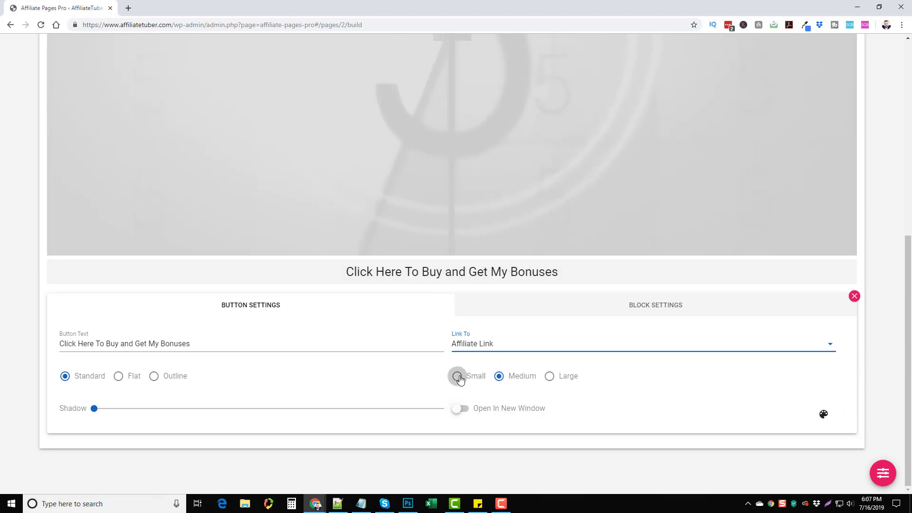
pyautogui.click(499, 376)
pyautogui.click(549, 376)
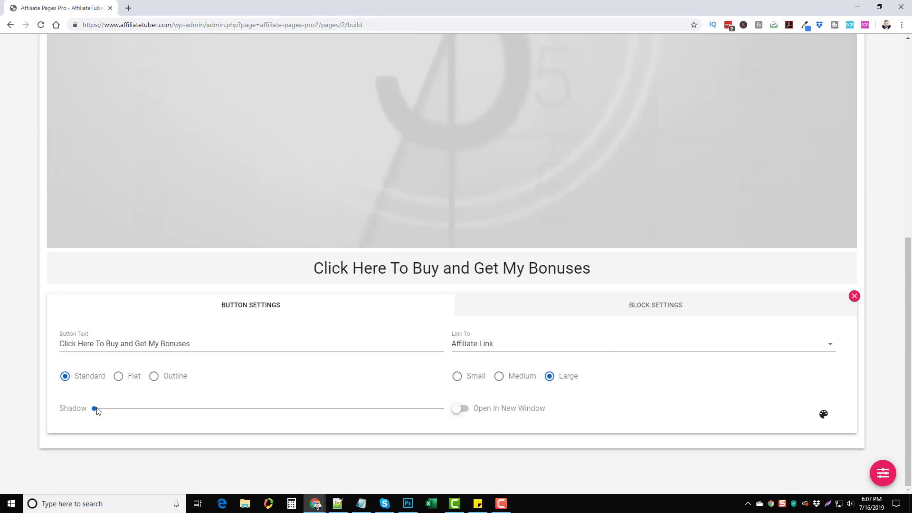
pyautogui.moveTo(96, 411)
pyautogui.mouseDown()
pyautogui.moveTo(421, 409)
pyautogui.moveTo(90, 411)
pyautogui.mouseUp()
# - Colour the buy button dark green and close Button Settings
pyautogui.click(821, 421)
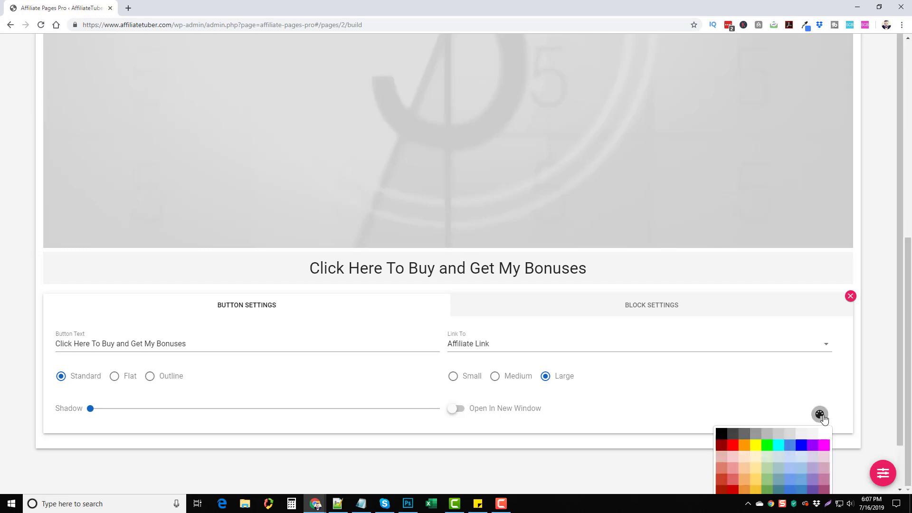
pyautogui.scroll(-1, 770, 404)
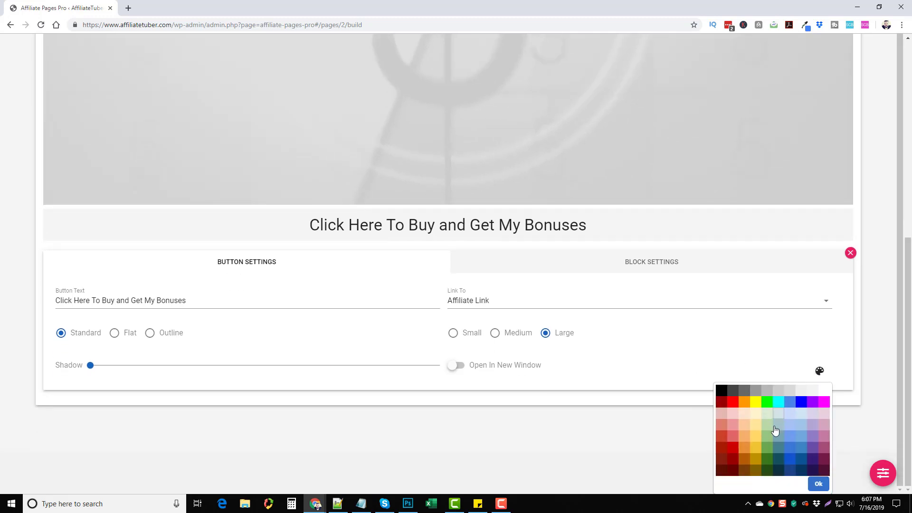
pyautogui.click(768, 460)
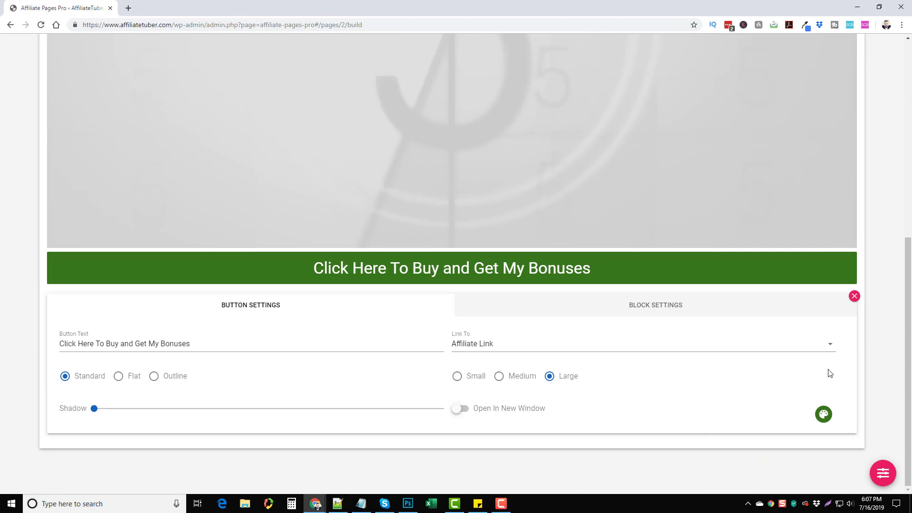
pyautogui.click(853, 297)
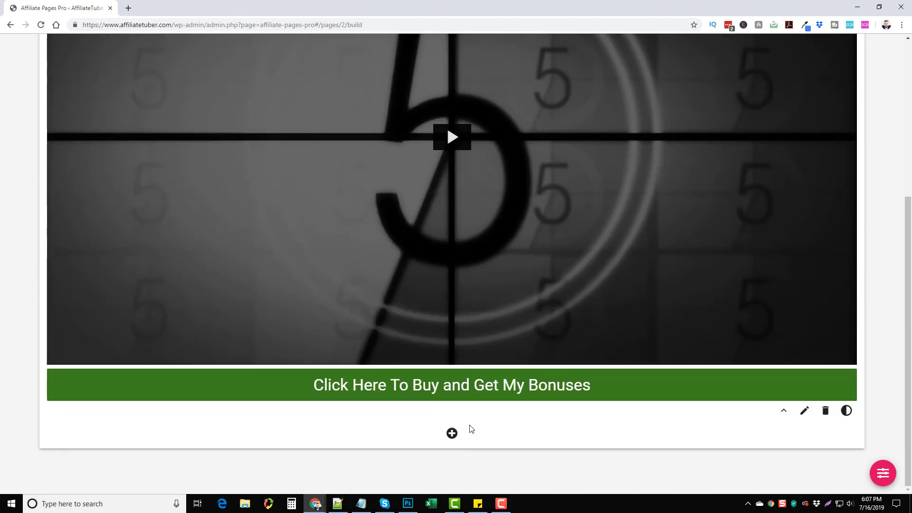
pyautogui.click(452, 434)
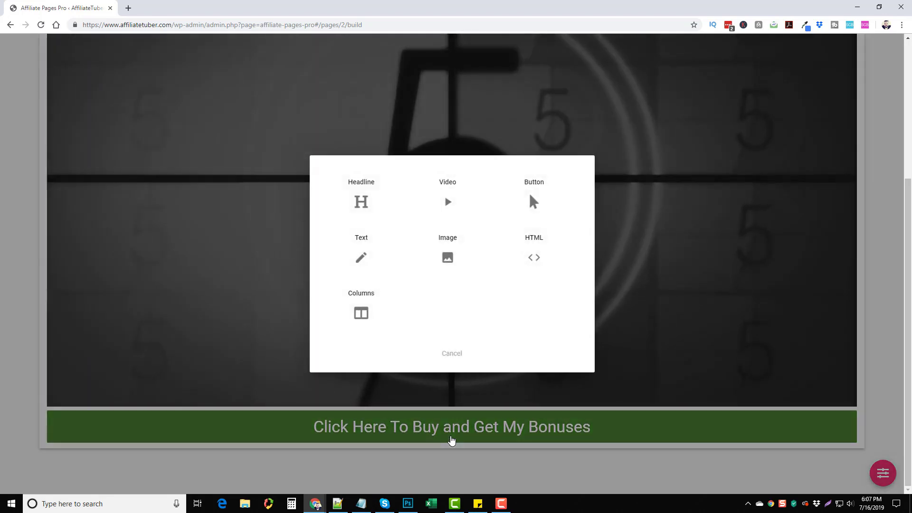
pyautogui.click(356, 314)
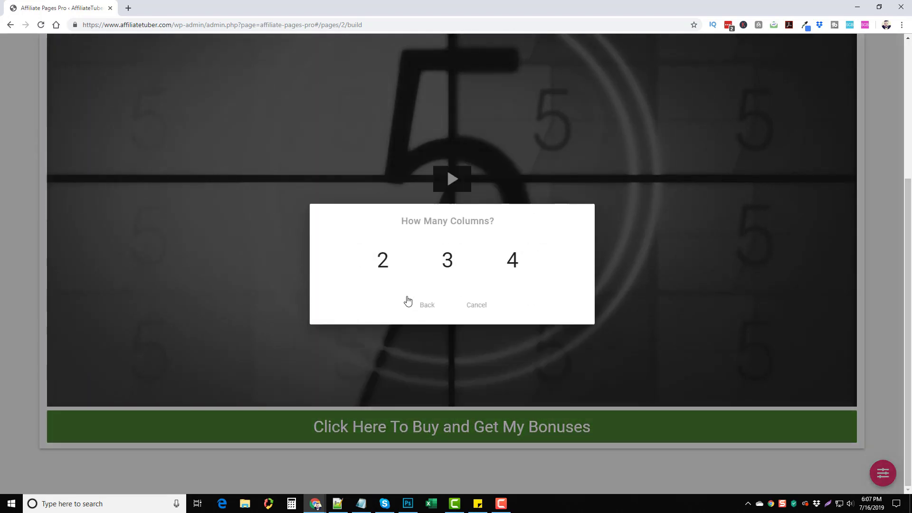
pyautogui.click(383, 264)
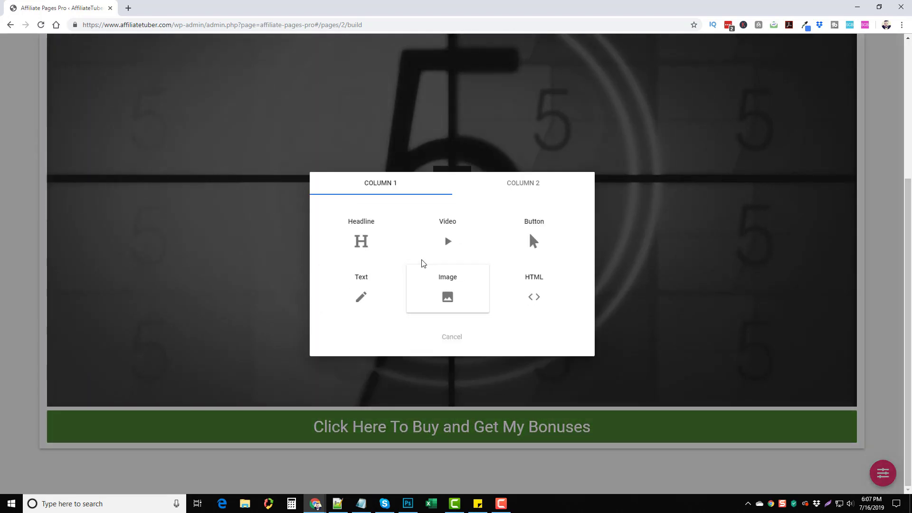
pyautogui.click(454, 293)
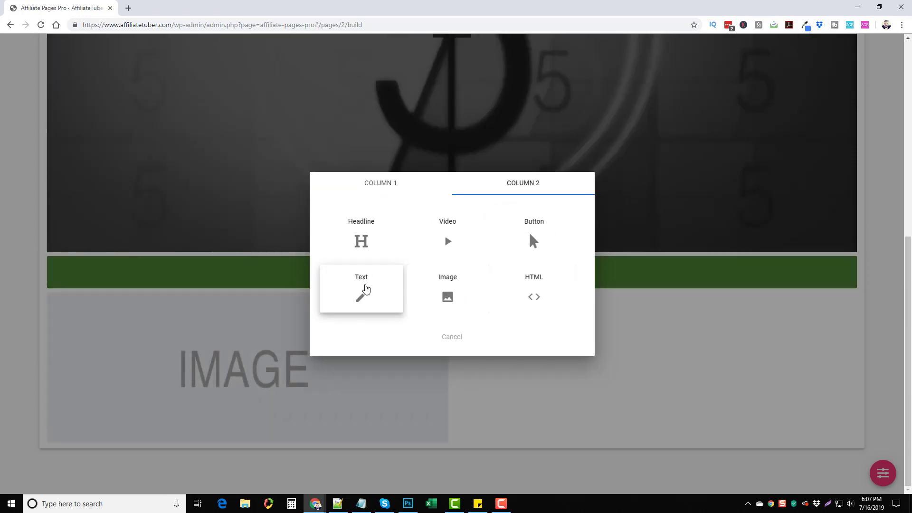
pyautogui.click(362, 291)
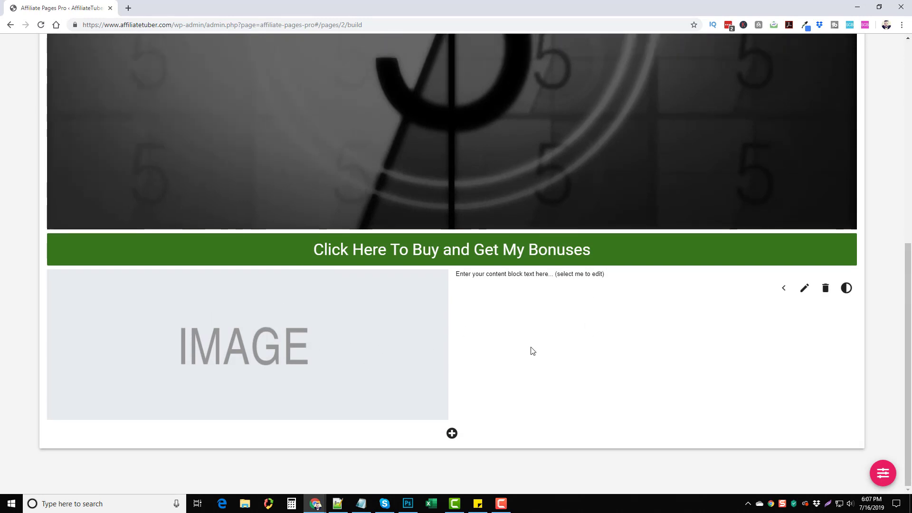
pyautogui.click(825, 288)
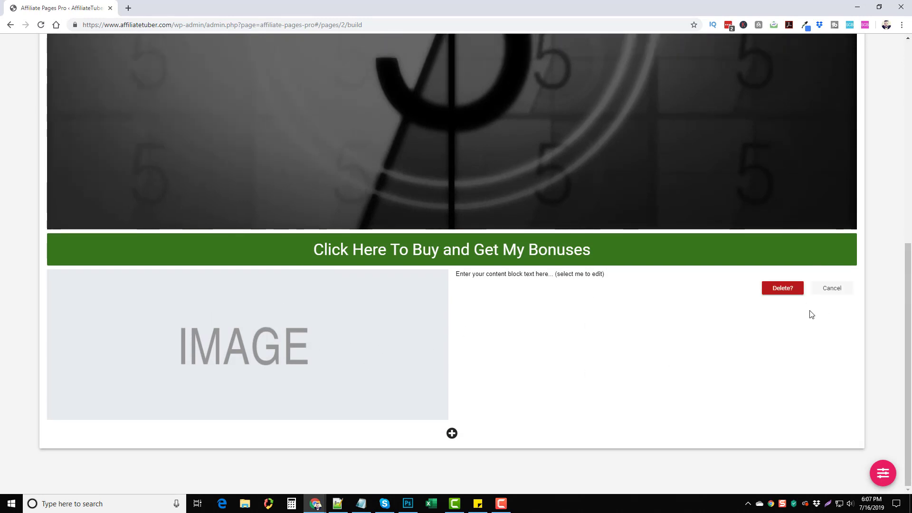
pyautogui.click(783, 288)
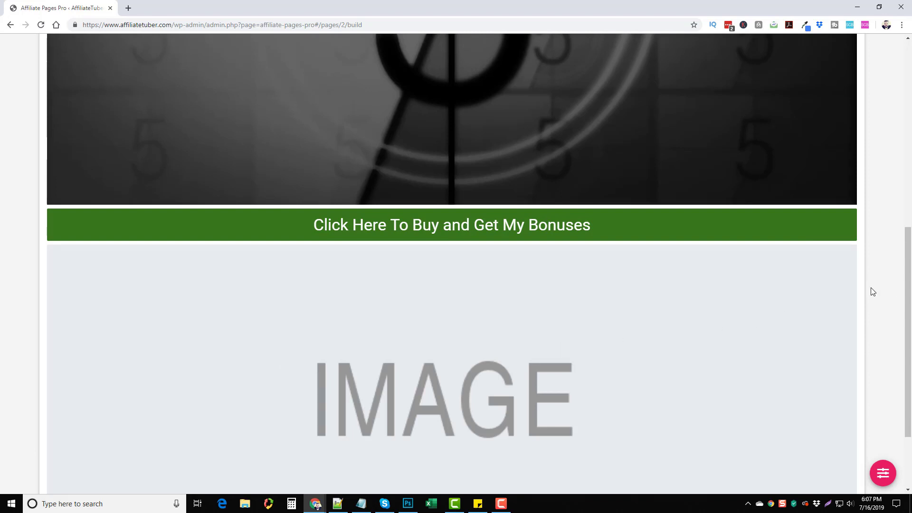
pyautogui.scroll(-3, 774, 346)
pyautogui.click(825, 410)
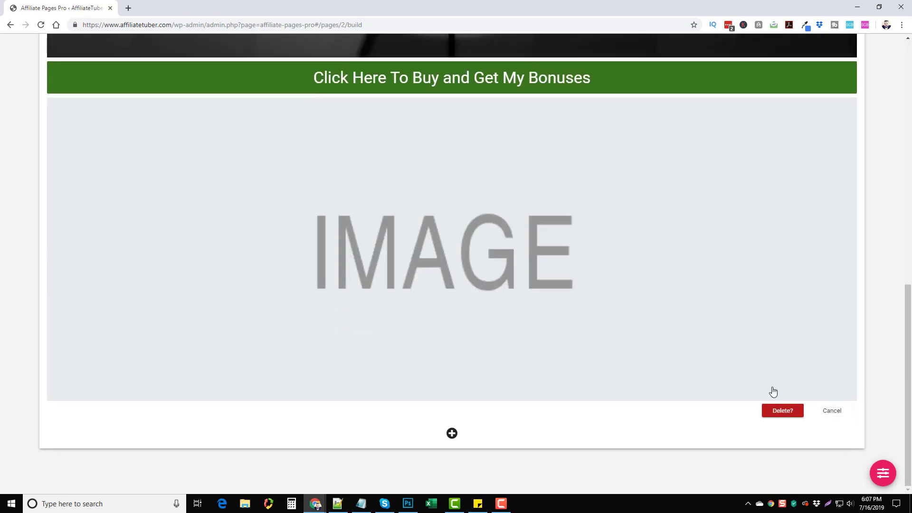
pyautogui.click(782, 411)
pyautogui.scroll(5, 682, 312)
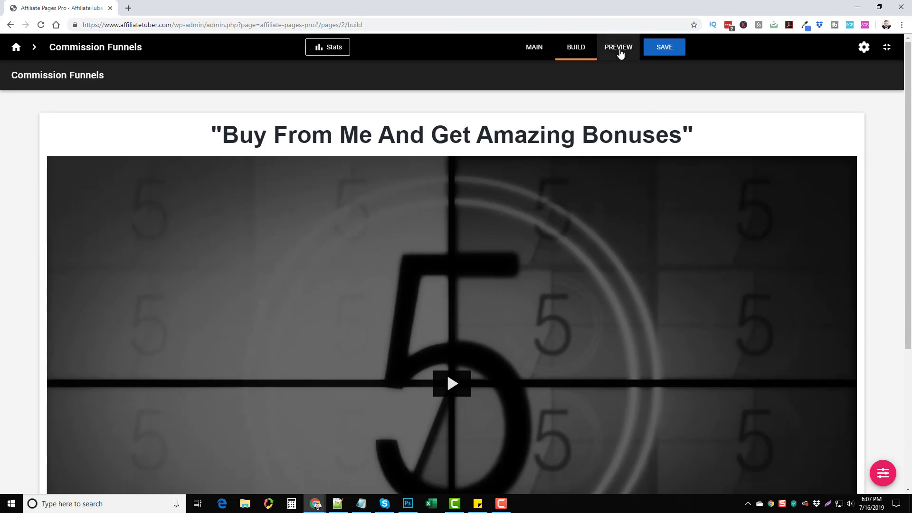
# - Preview the Commission Funnels page, check the green buy button, then save the page
pyautogui.click(620, 53)
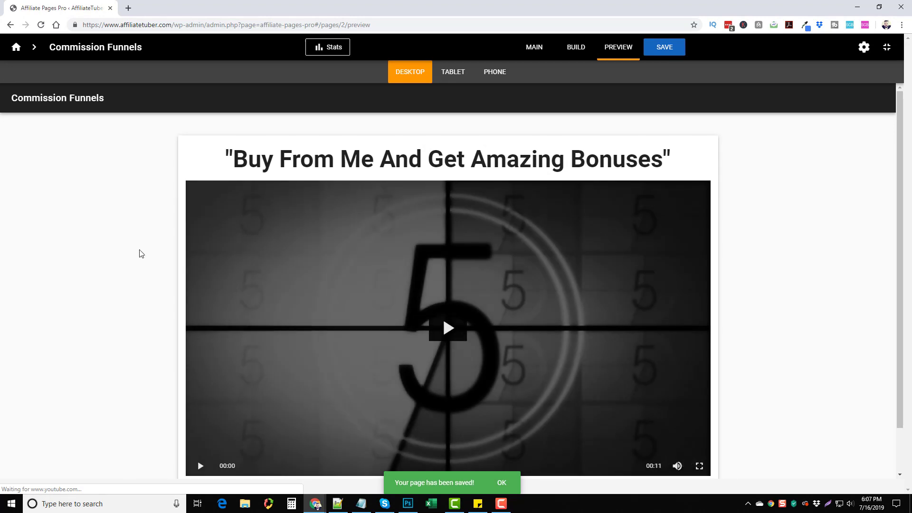
pyautogui.scroll(-1, 433, 233)
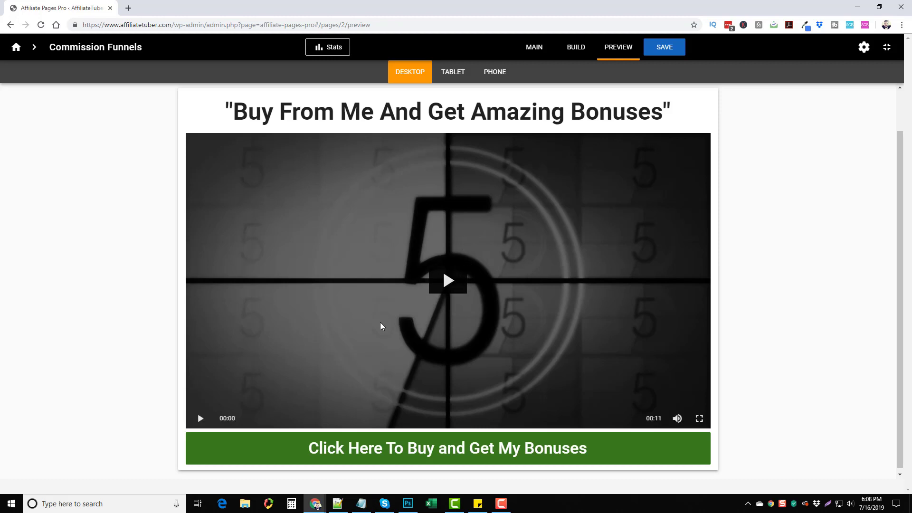
pyautogui.scroll(-1, 379, 322)
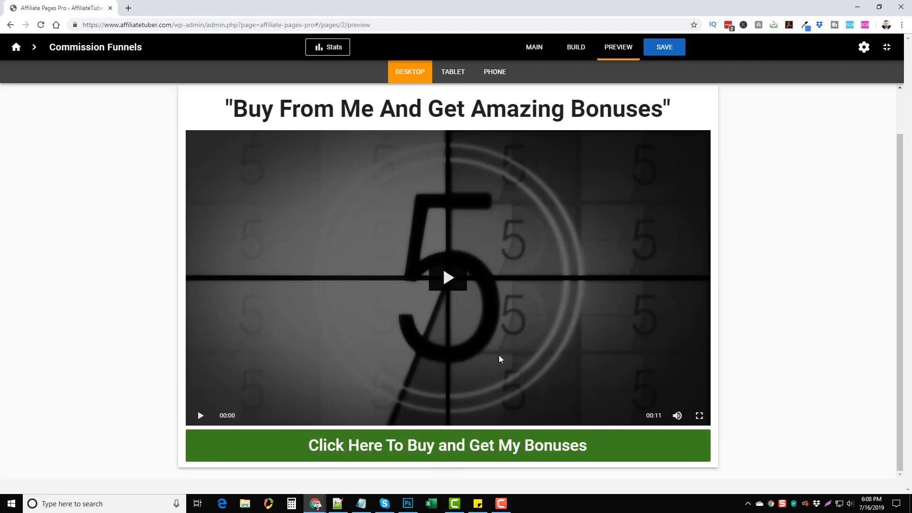
pyautogui.click(656, 53)
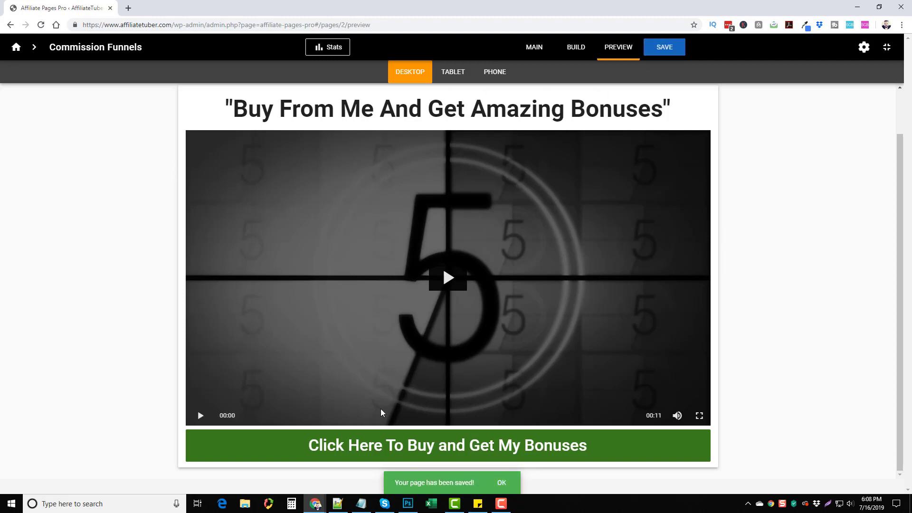
# - Open the live commission-funnels-review page in a new tab and look it over
pyautogui.click(502, 483)
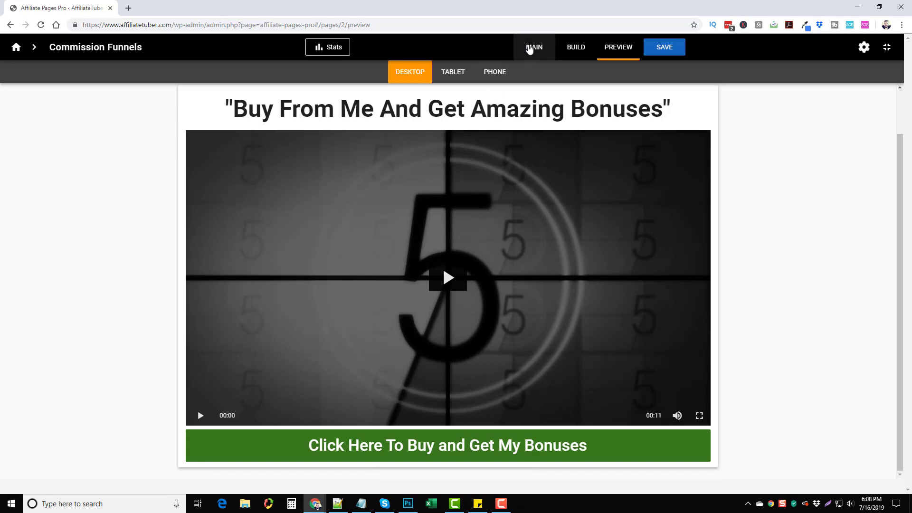
pyautogui.click(530, 50)
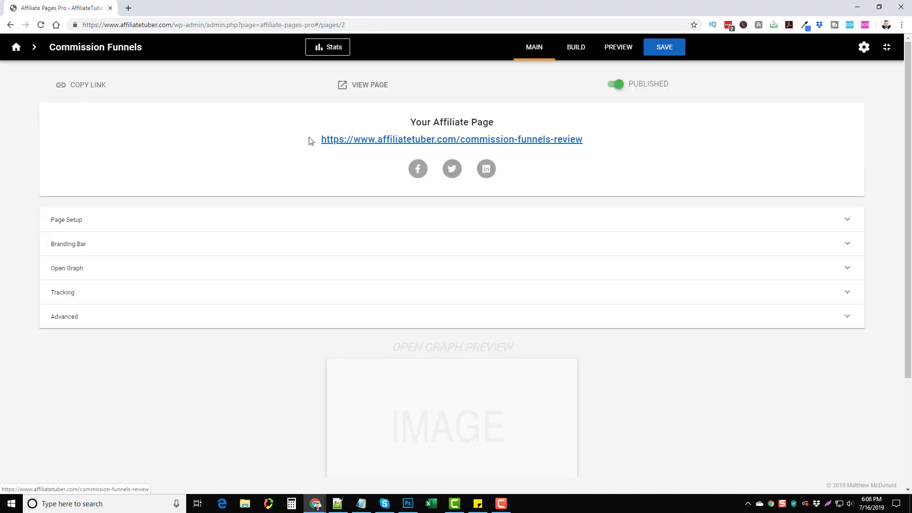
pyautogui.click(504, 141)
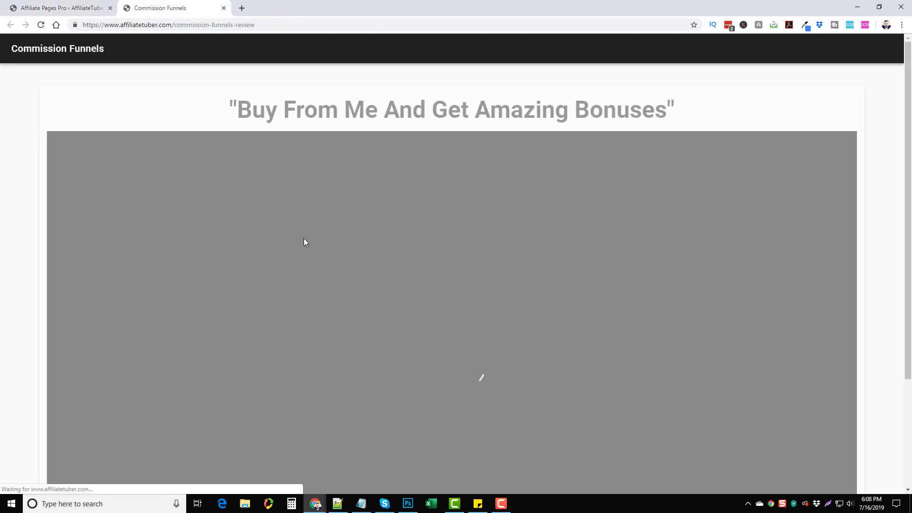
pyautogui.scroll(-3, 579, 320)
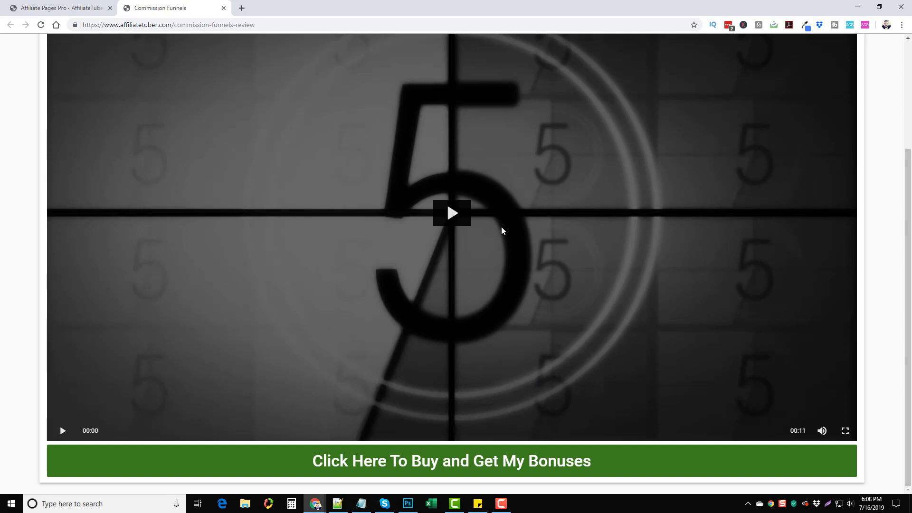
pyautogui.scroll(1, 529, 310)
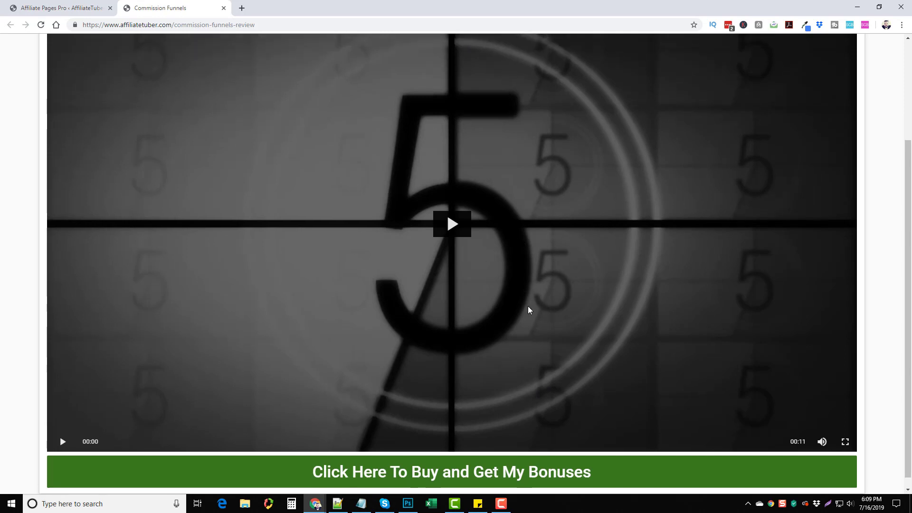
pyautogui.scroll(2, 546, 333)
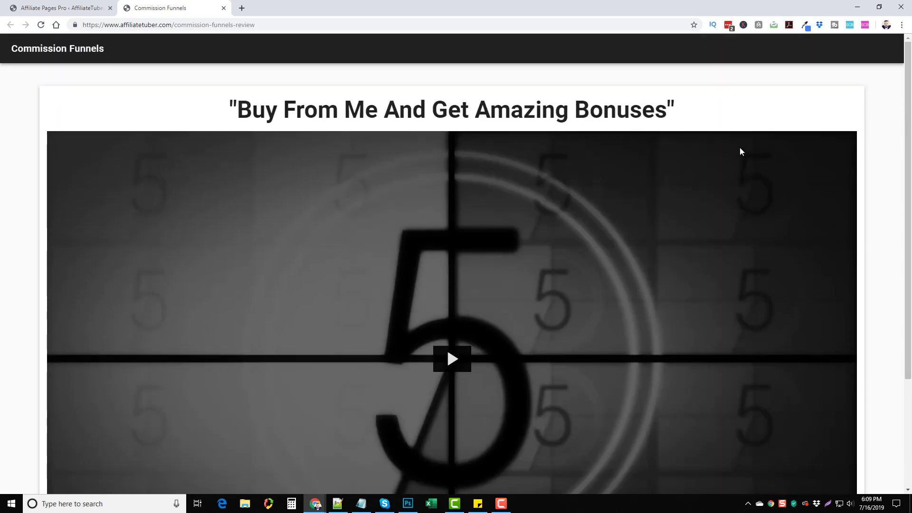
pyautogui.scroll(-3, 461, 238)
pyautogui.scroll(3, 475, 247)
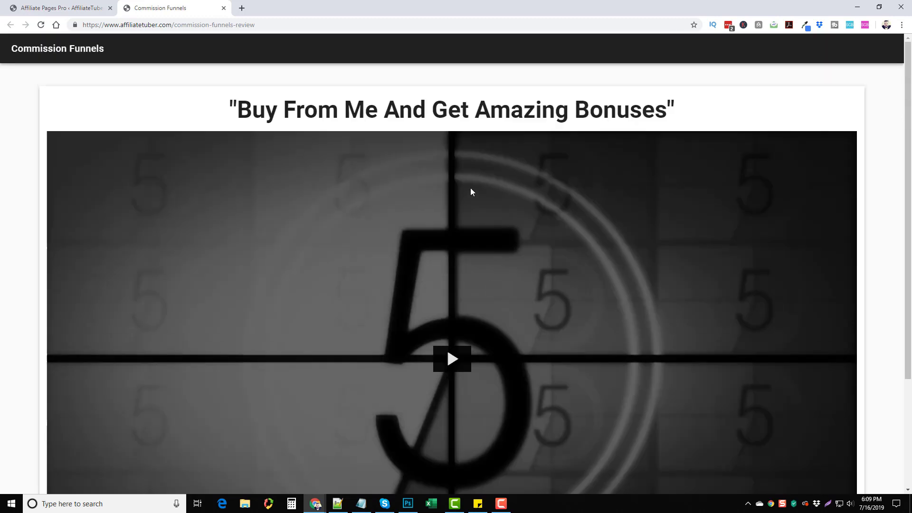